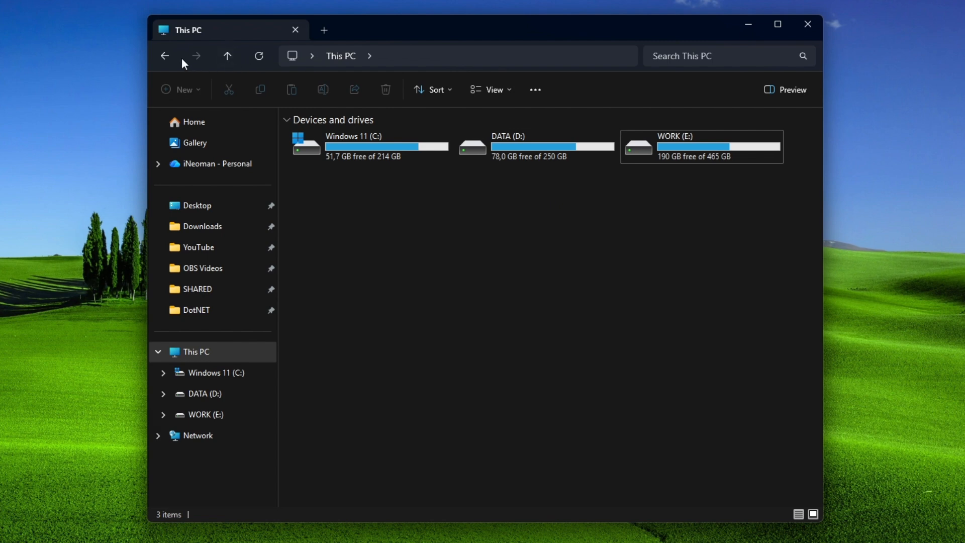
# Mount the Classified.vhdx disk image from the VHD folder on the WORK (E:) drive
pyautogui.click(164, 56)
pyautogui.click(411, 150)
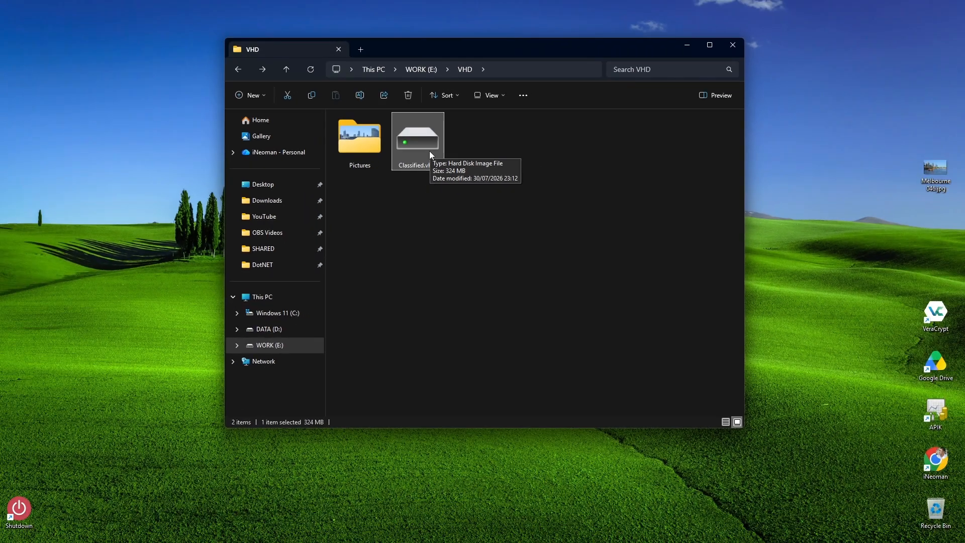
pyautogui.rightClick(413, 162)
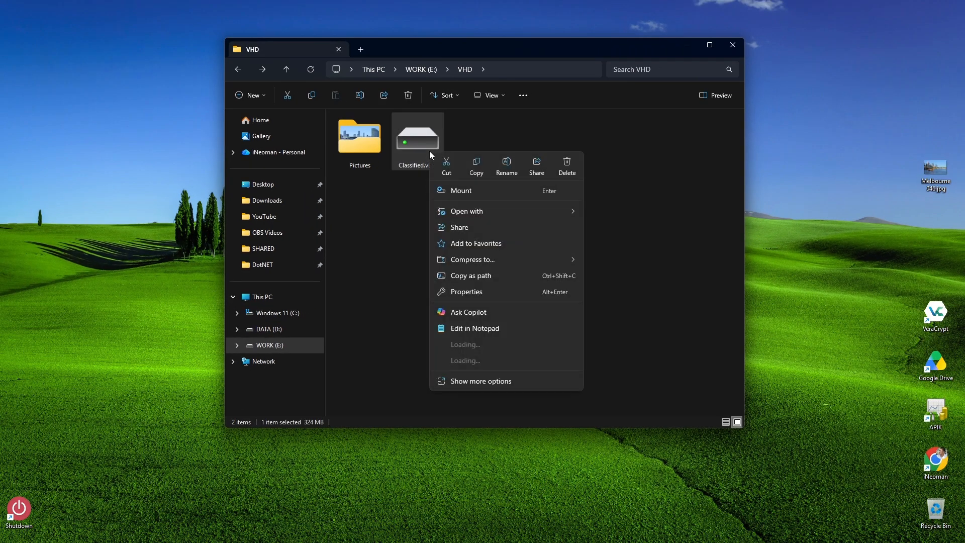
pyautogui.click(457, 193)
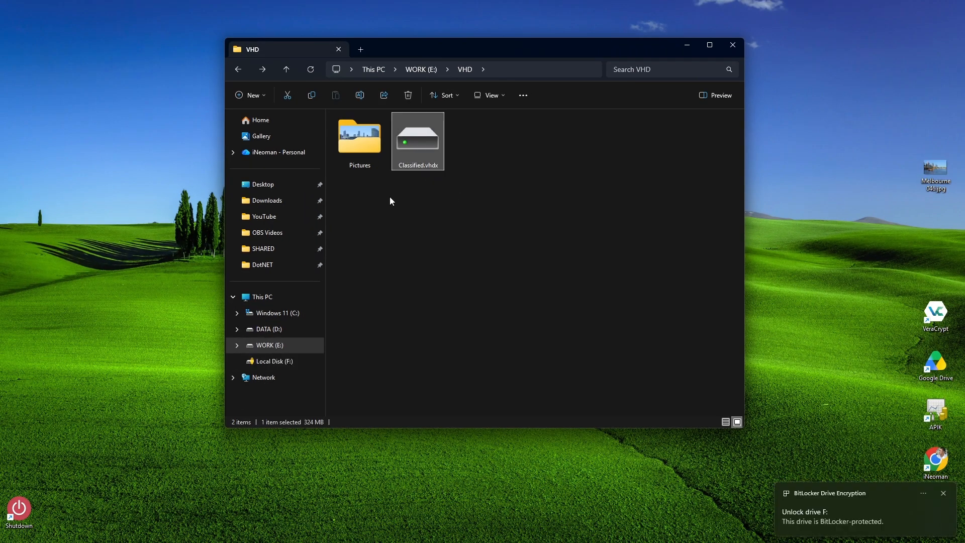
# Open the locked Local Disk (F:) from This PC and unlock it with its BitLocker password
pyautogui.click(269, 301)
pyautogui.doubleClick(382, 170)
pyautogui.write('*********')
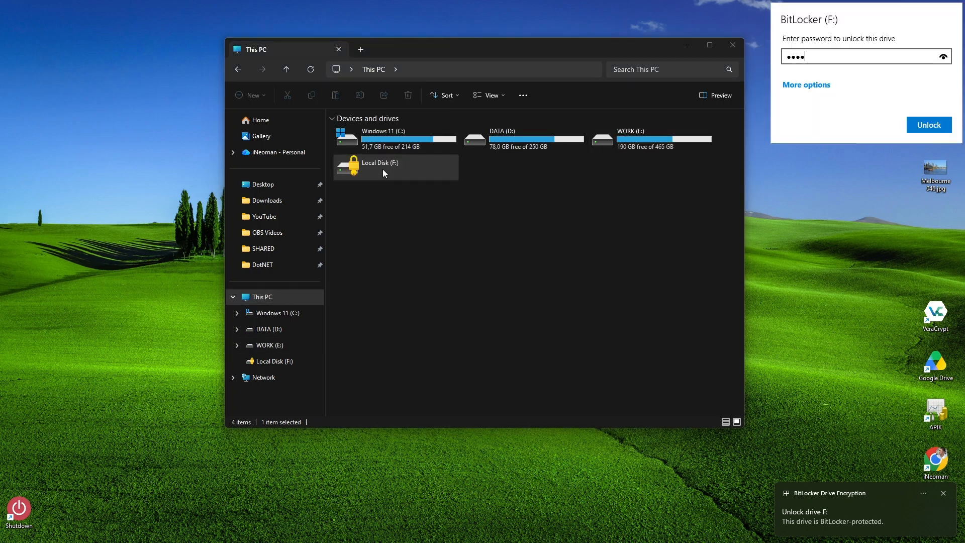
pyautogui.press('Return')
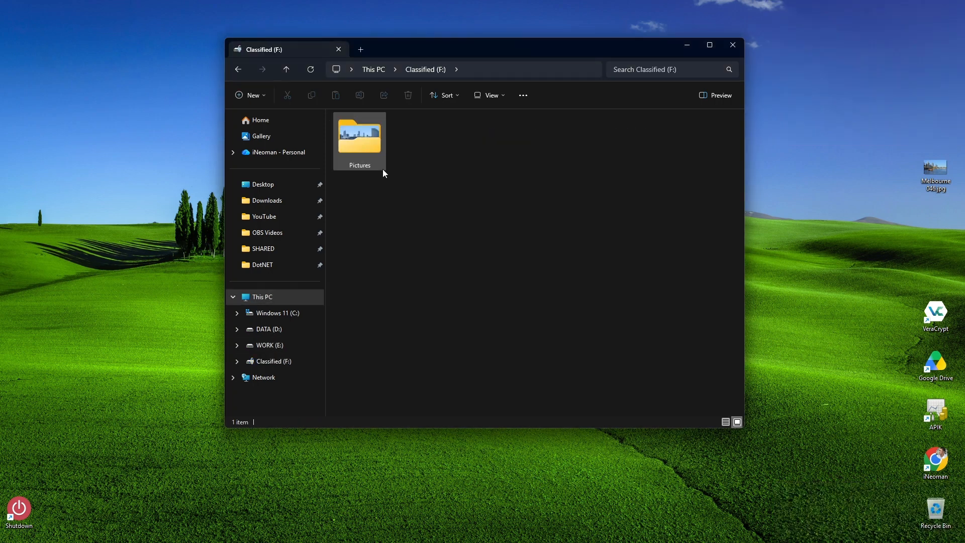
# Create a folder named Docs on the Classified (F:) drive and copy the desktop's Melbourne 04b.jpg picture onto the drive
pyautogui.rightClick(439, 177)
pyautogui.moveTo(491, 243)
pyautogui.click(586, 246)
pyautogui.write('Docs')
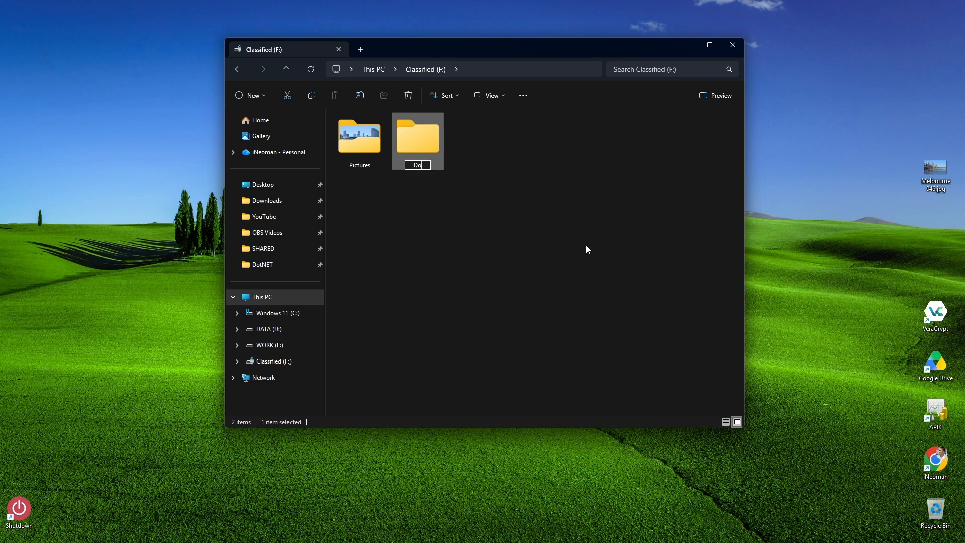
pyautogui.press('Return')
pyautogui.moveTo(935, 171); pyautogui.dragTo(436, 226)
pyautogui.click(436, 226)
# Eject the Classified (F:) drive from This PC
pyautogui.click(282, 297)
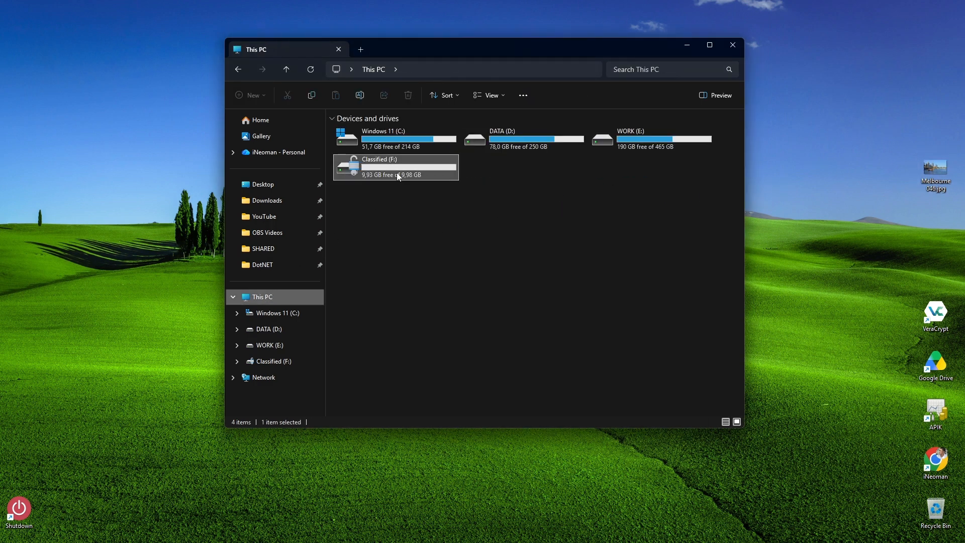
pyautogui.rightClick(425, 175)
pyautogui.click(429, 277)
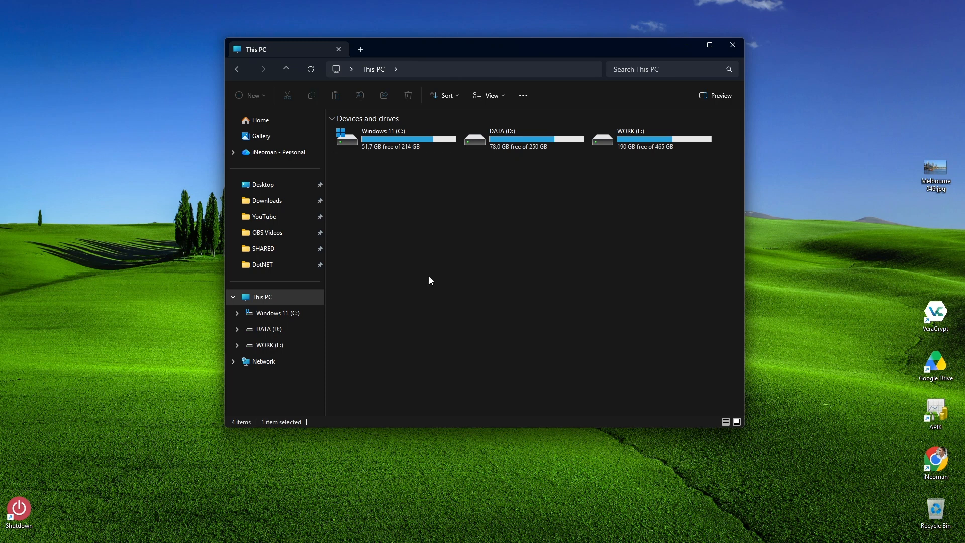
# Look at the Classified.vhdx file in the VHD folder on the WORK (E:) drive
pyautogui.doubleClick(623, 138)
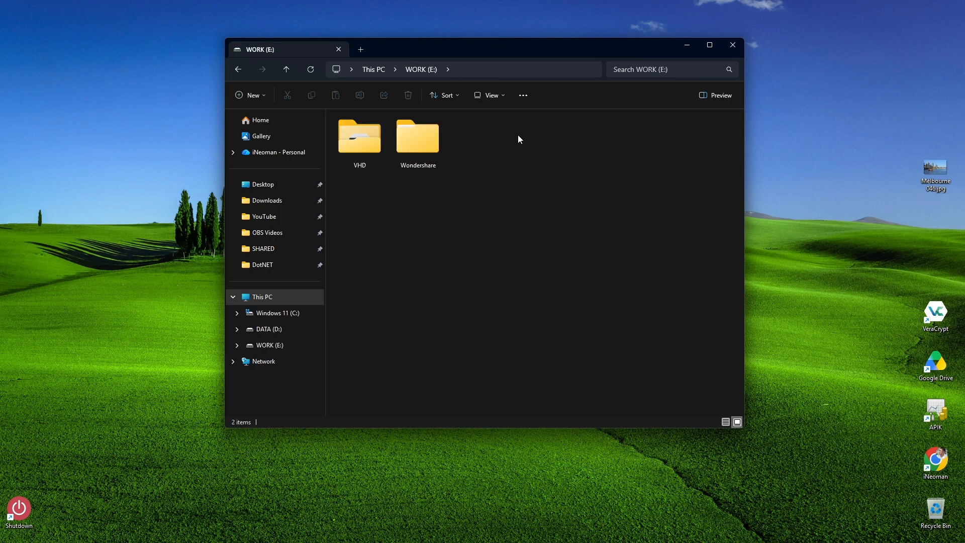
pyautogui.doubleClick(379, 141)
pyautogui.click(418, 143)
pyautogui.click(426, 224)
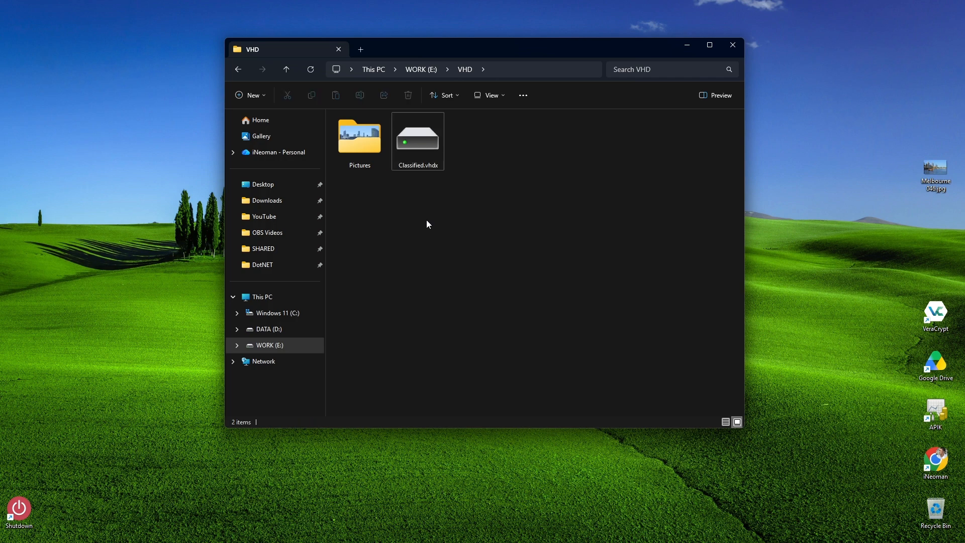
# Open Disk Management, move its window over File Explorer and enlarge the graphical disk view
pyautogui.rightClick(301, 530)
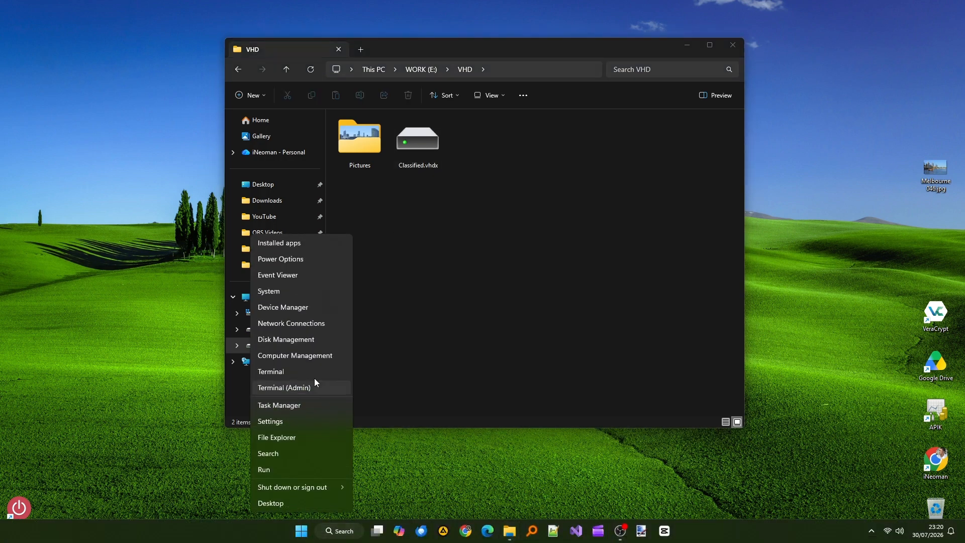
pyautogui.click(274, 339)
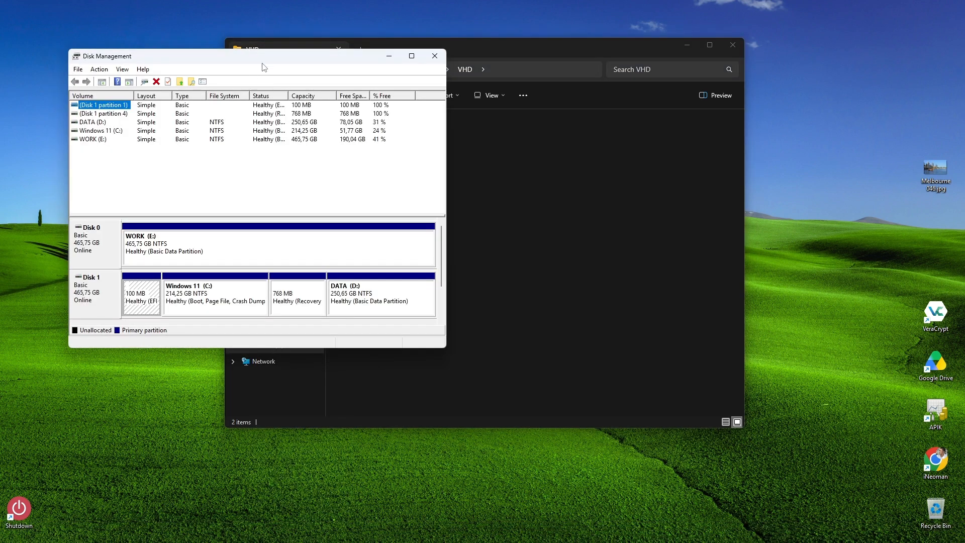
pyautogui.moveTo(264, 67); pyautogui.dragTo(485, 64)
pyautogui.moveTo(462, 215); pyautogui.dragTo(463, 173)
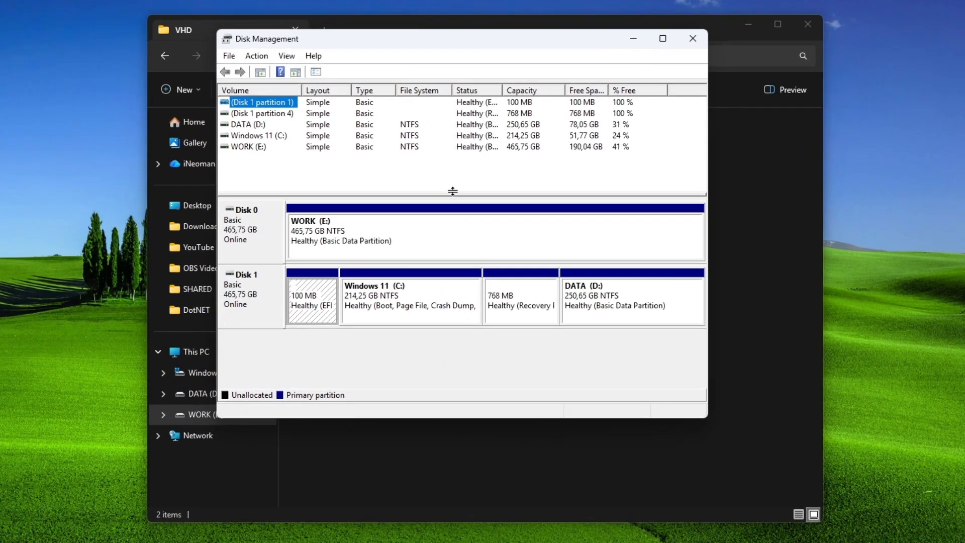
# Start creating a virtual hard disk and set its location to a file named Private in the VHD folder on WORK (E:)
pyautogui.click(254, 56)
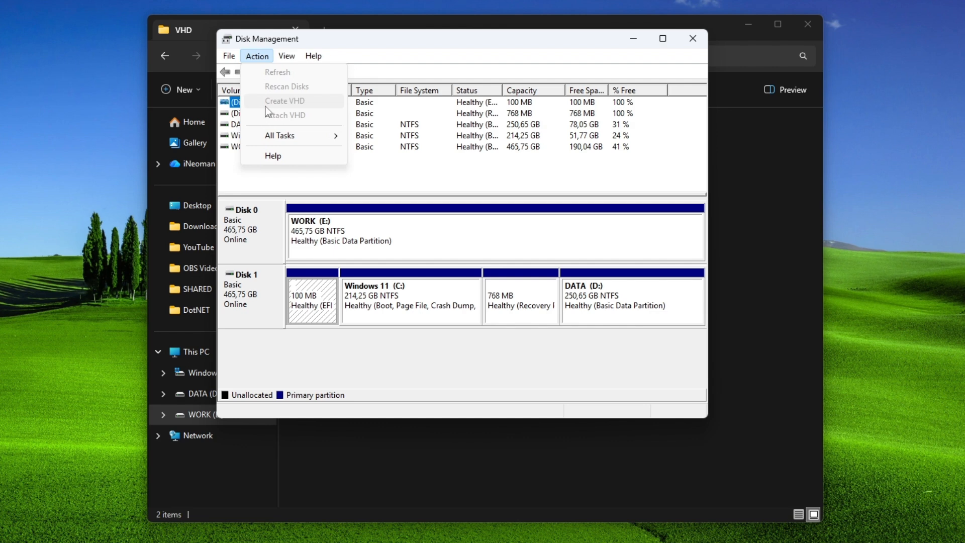
pyautogui.click(294, 177)
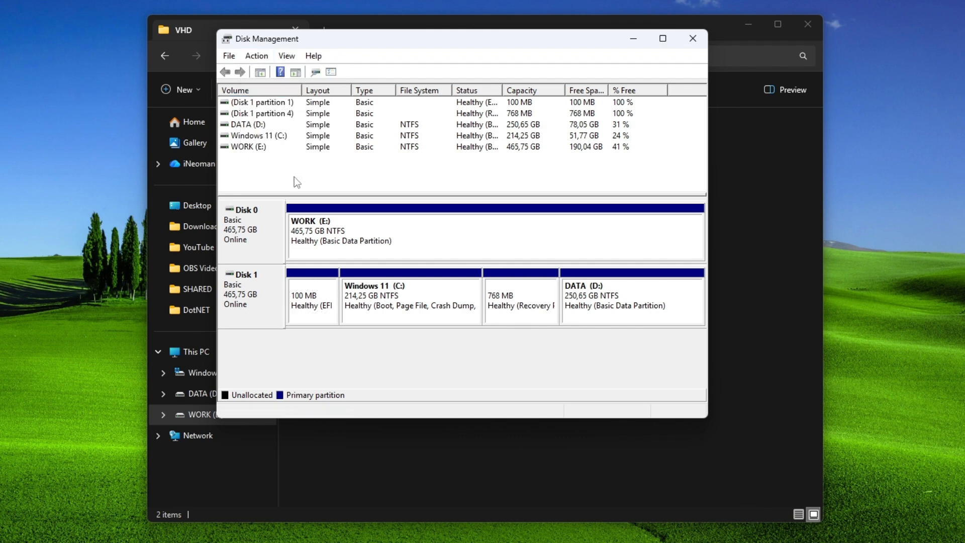
pyautogui.click(242, 125)
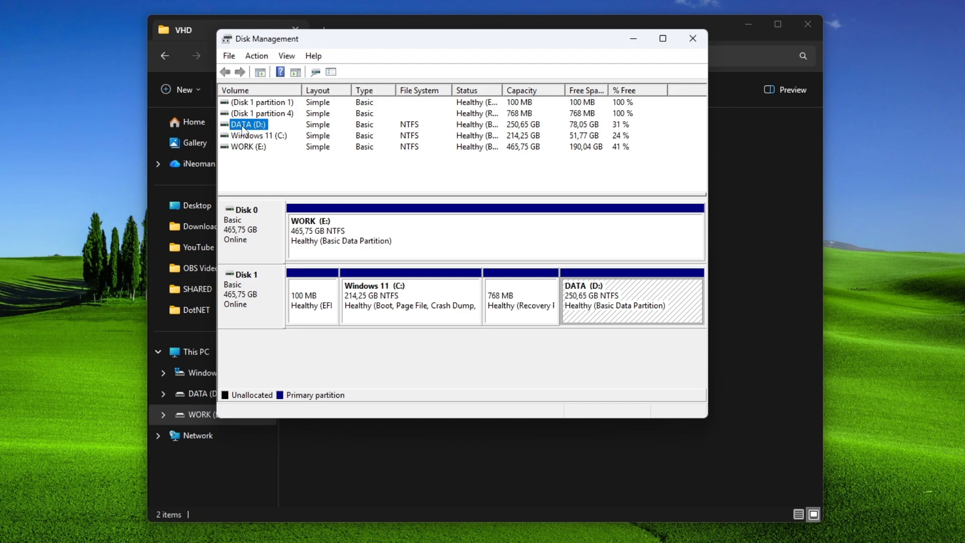
pyautogui.click(257, 56)
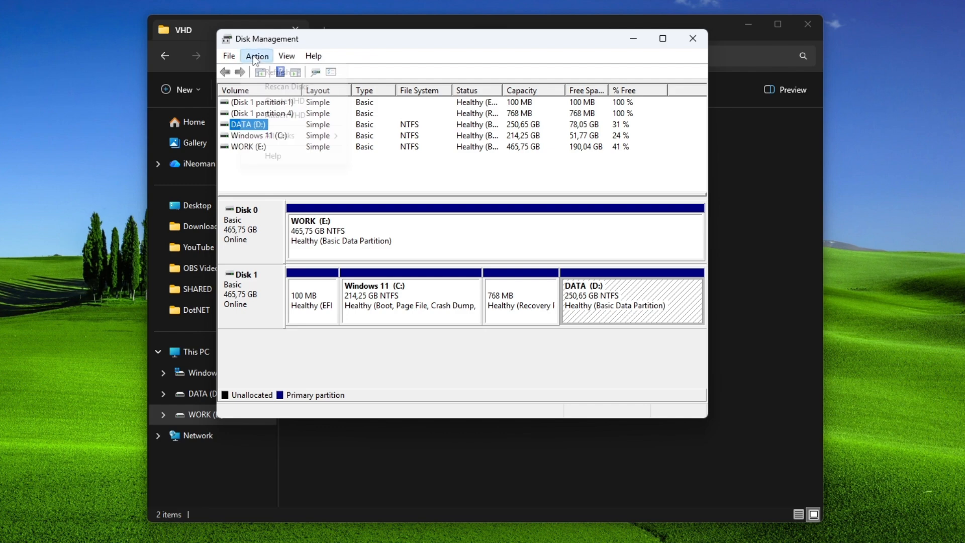
pyautogui.click(282, 101)
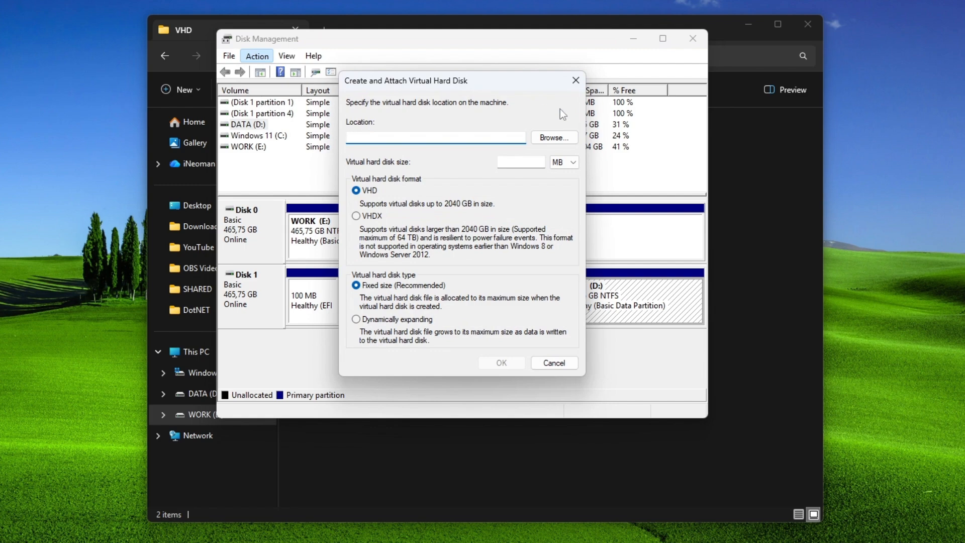
pyautogui.click(545, 137)
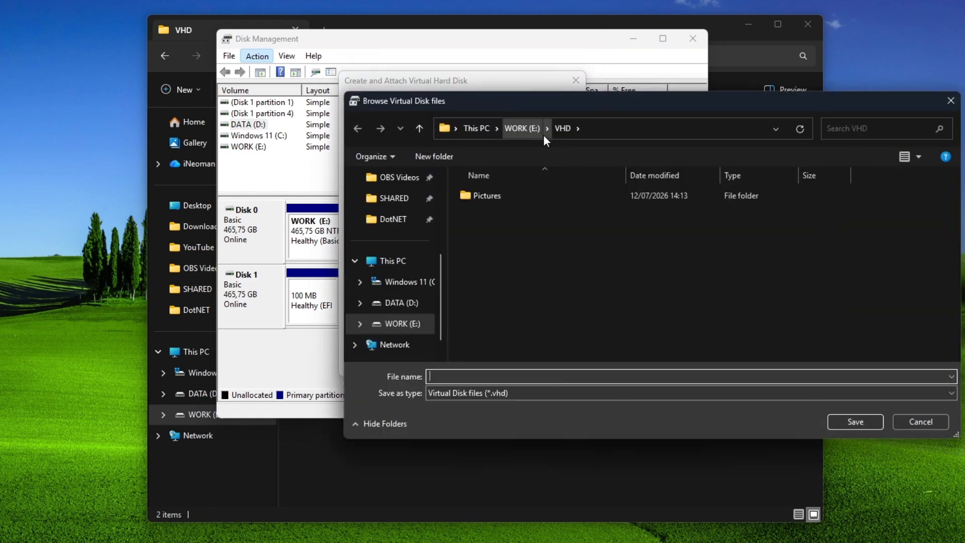
pyautogui.click(422, 323)
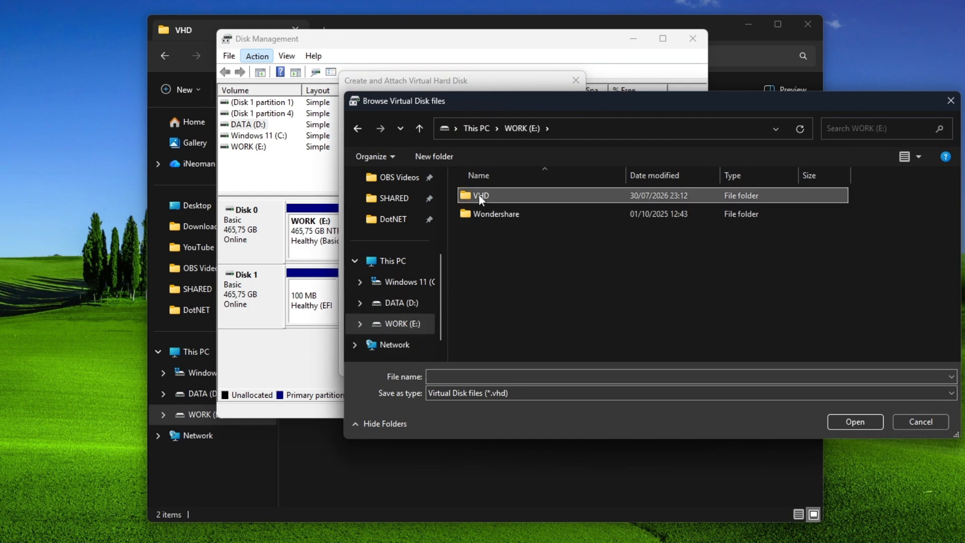
pyautogui.doubleClick(478, 194)
pyautogui.click(451, 377)
pyautogui.write('P')
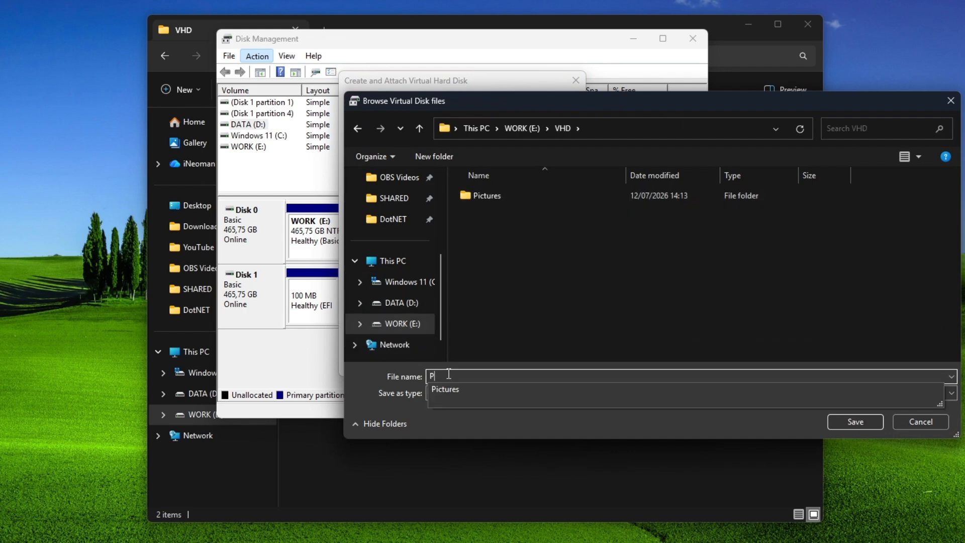
pyautogui.write('rivate')
pyautogui.click(850, 423)
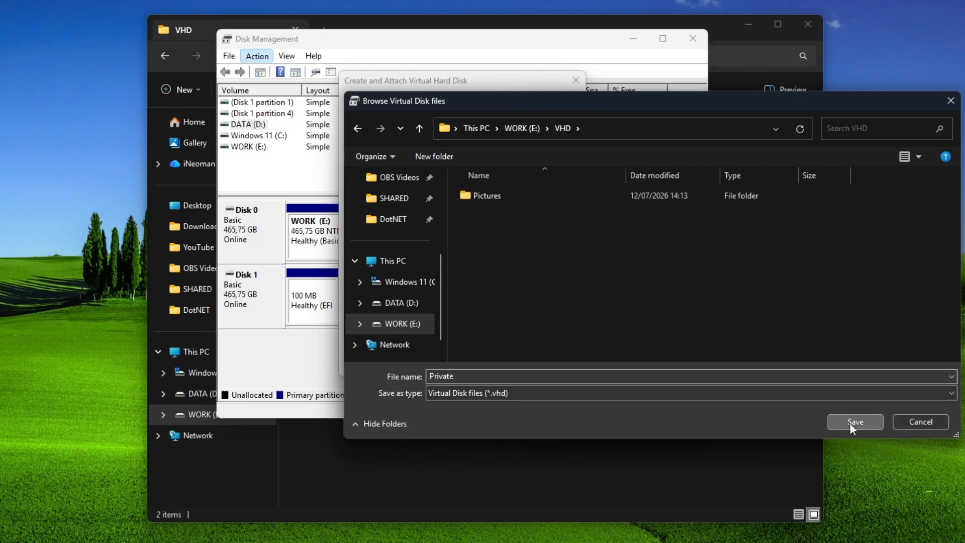
# Set the virtual disk size to 10 GB with the VHDX format and dynamically expanding type, and create it
pyautogui.click(525, 162)
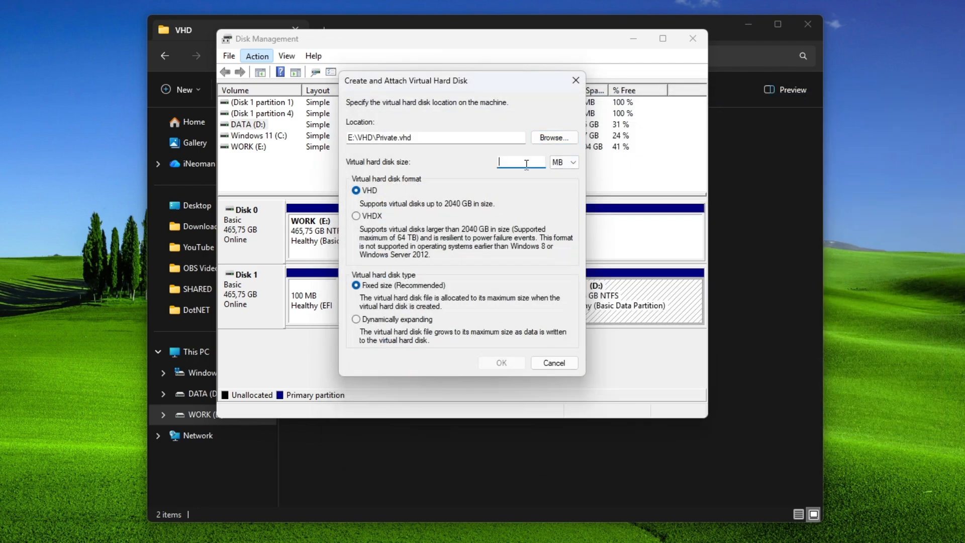
pyautogui.write('10')
pyautogui.click(572, 162)
pyautogui.click(356, 216)
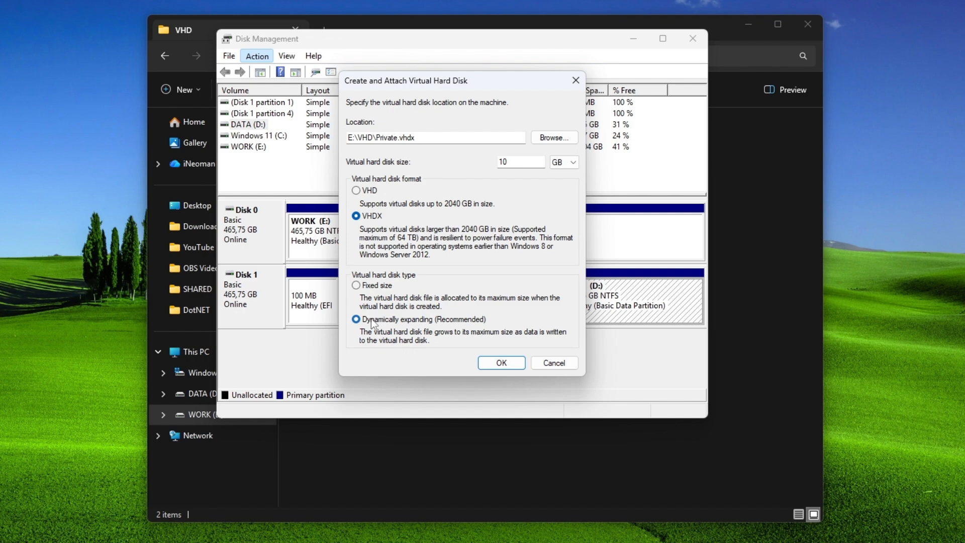
pyautogui.click(501, 361)
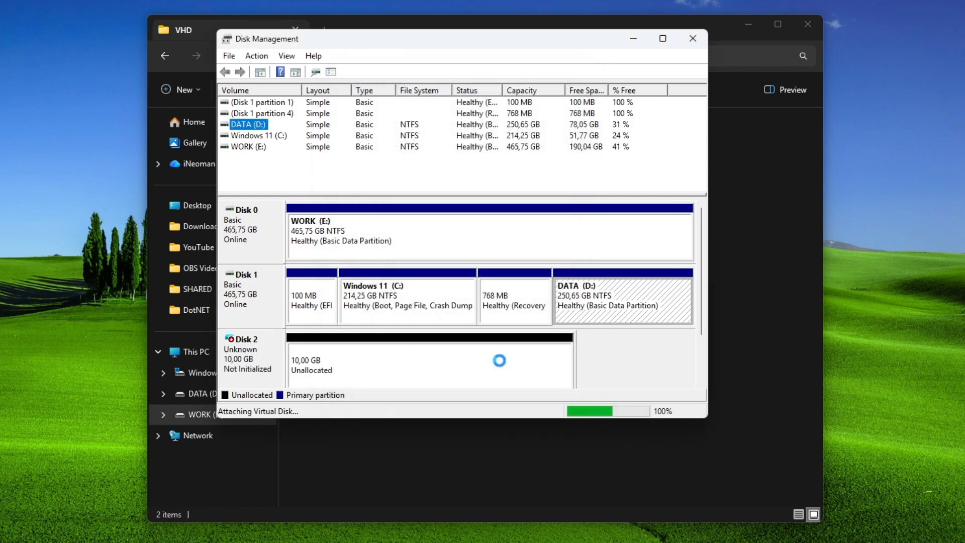
# Initialize Disk 2 with the GPT (GUID Partition Table) partition style
pyautogui.rightClick(257, 356)
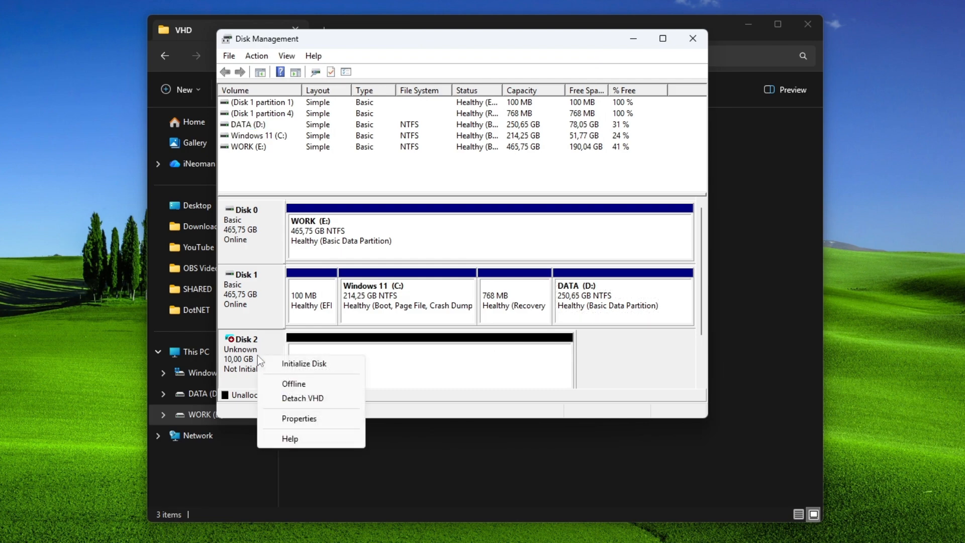
pyautogui.click(307, 364)
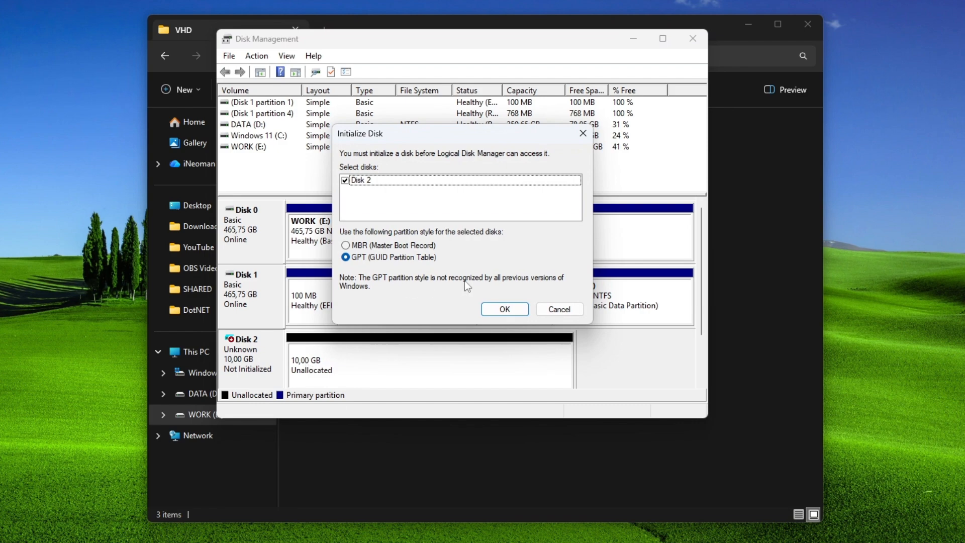
pyautogui.click(512, 305)
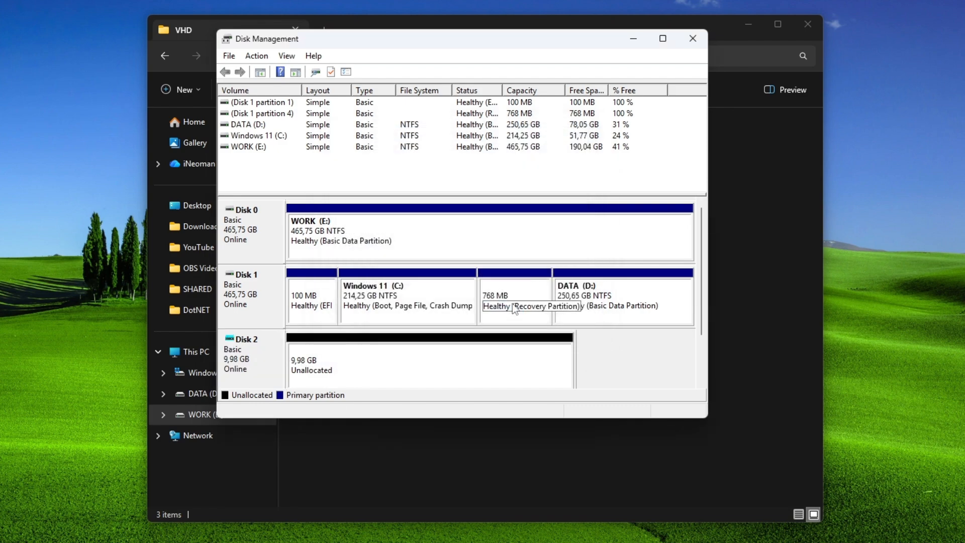
# Create a simple volume on Disk 2's unallocated space with drive letter F, quick-formatted as NTFS and labelled Private
pyautogui.click(375, 354)
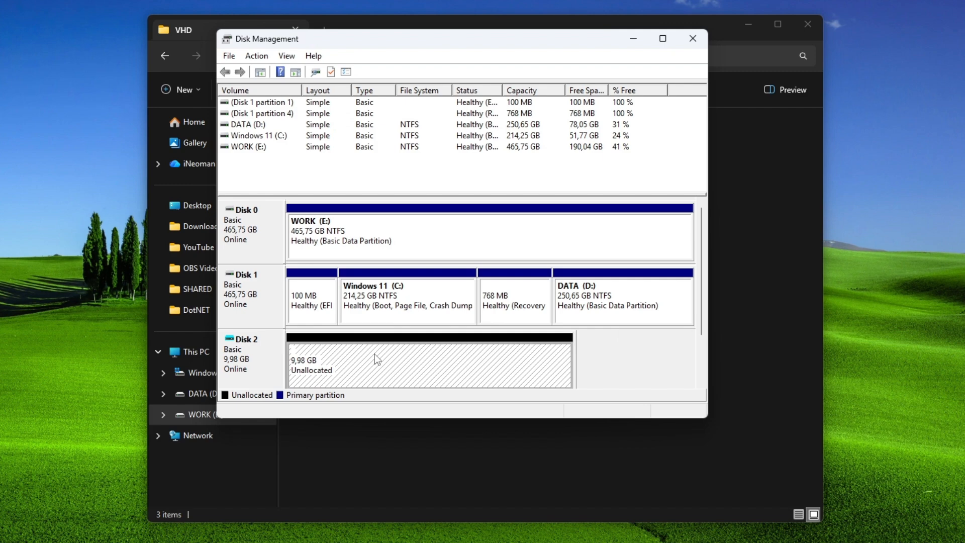
pyautogui.rightClick(374, 354)
pyautogui.click(417, 362)
pyautogui.click(480, 339)
pyautogui.click(480, 339)
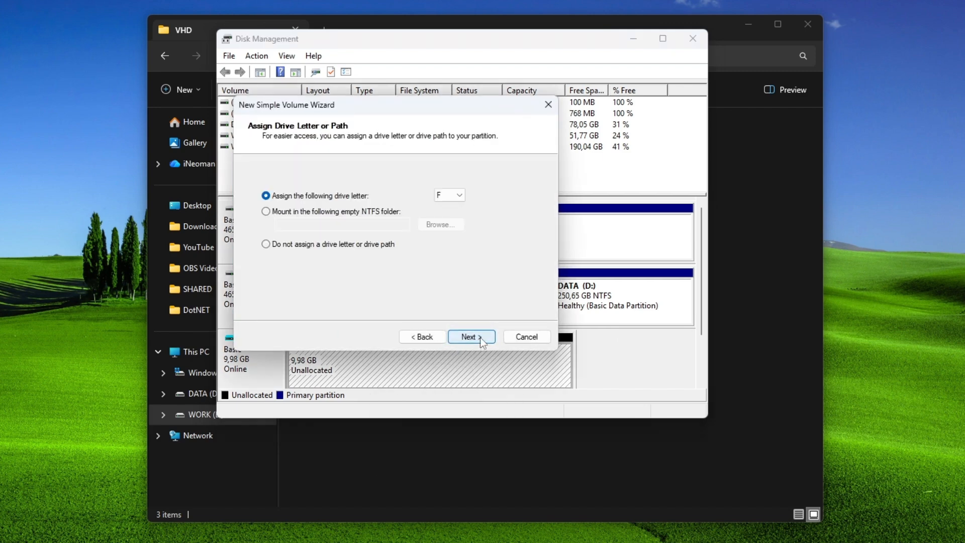
pyautogui.click(471, 337)
pyautogui.write('Private')
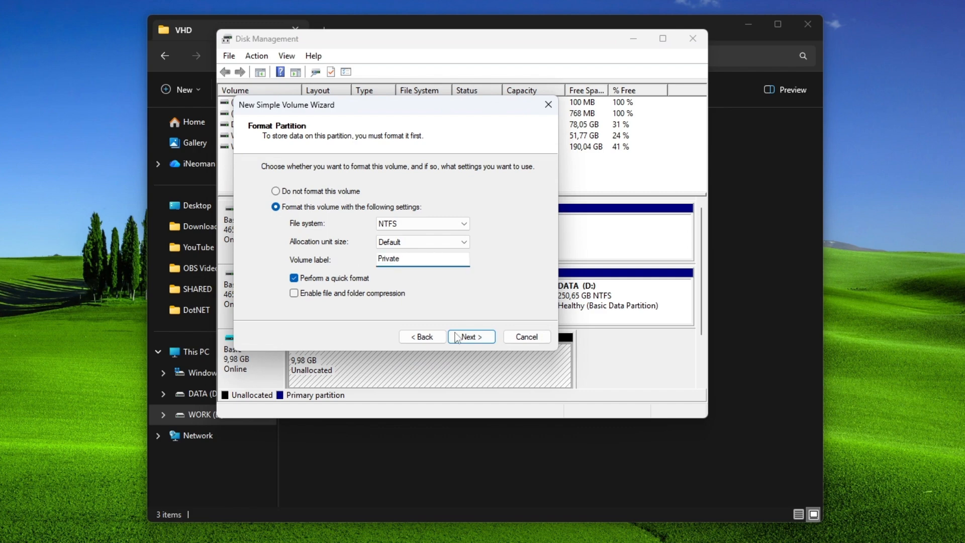
pyautogui.click(479, 340)
pyautogui.click(479, 340)
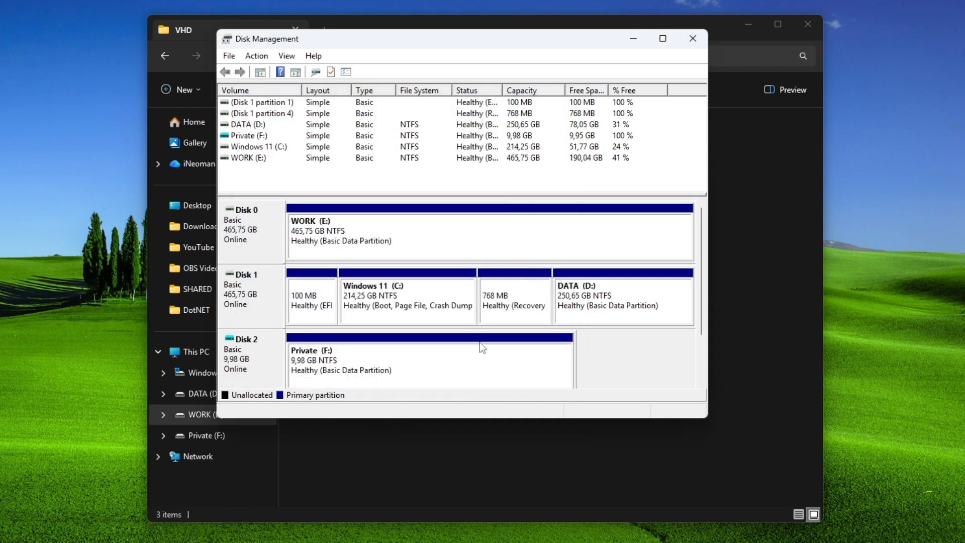
# Close Disk Management and select the Private (F:) drive in This PC
pyautogui.click(692, 39)
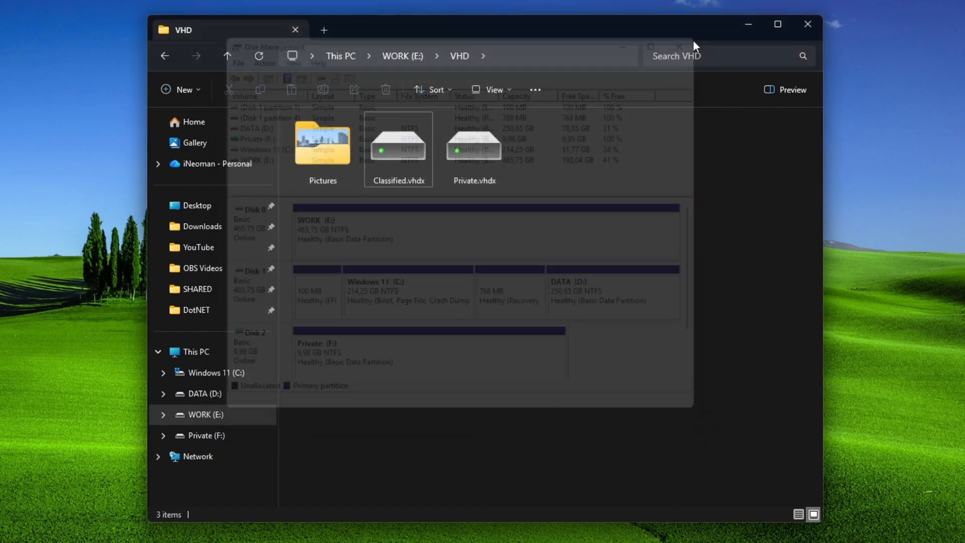
pyautogui.click(189, 351)
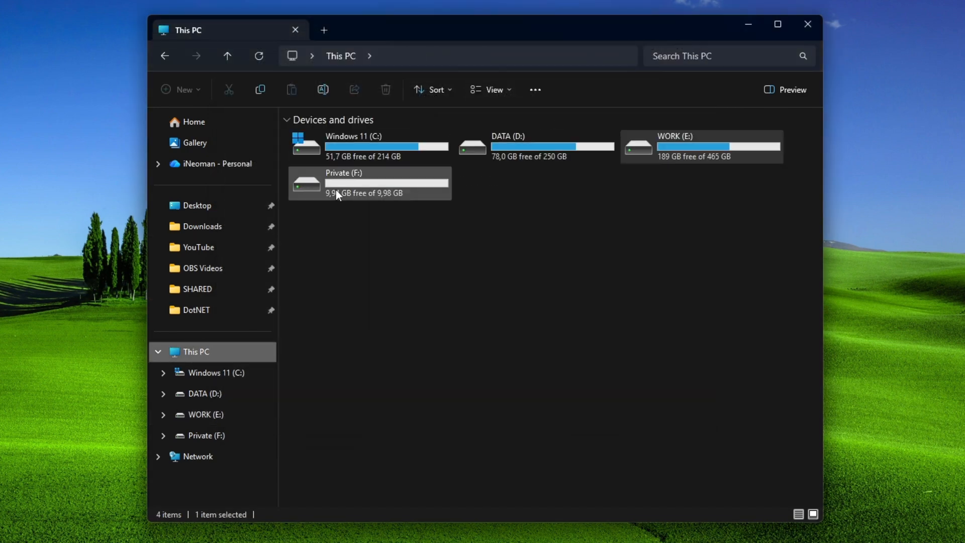
pyautogui.click(351, 186)
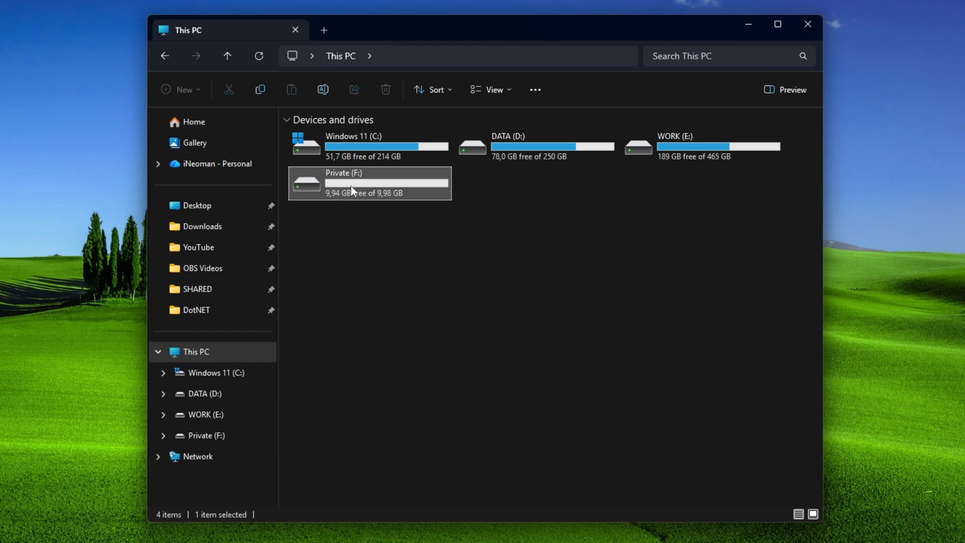
# Create a folder named Videos on the Private (F:) drive
pyautogui.doubleClick(351, 186)
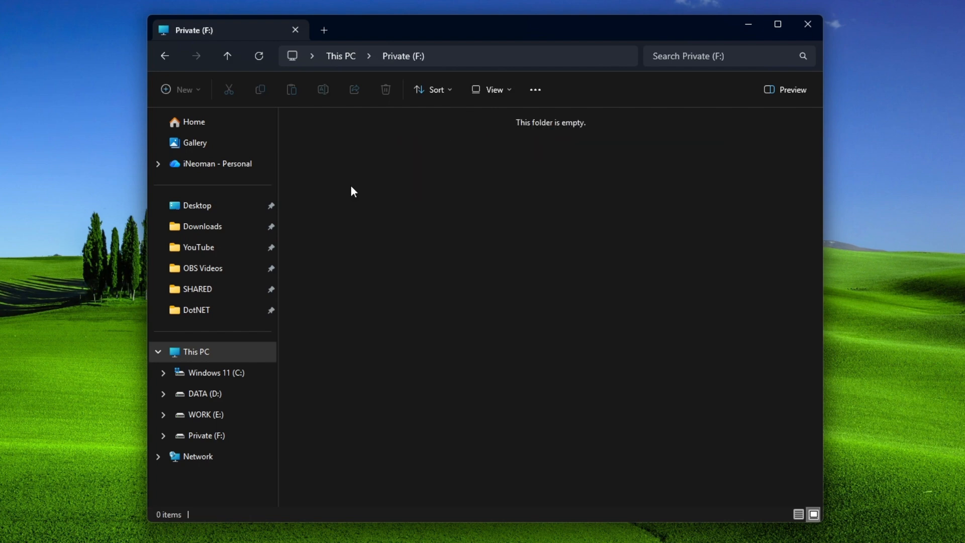
pyautogui.rightClick(400, 191)
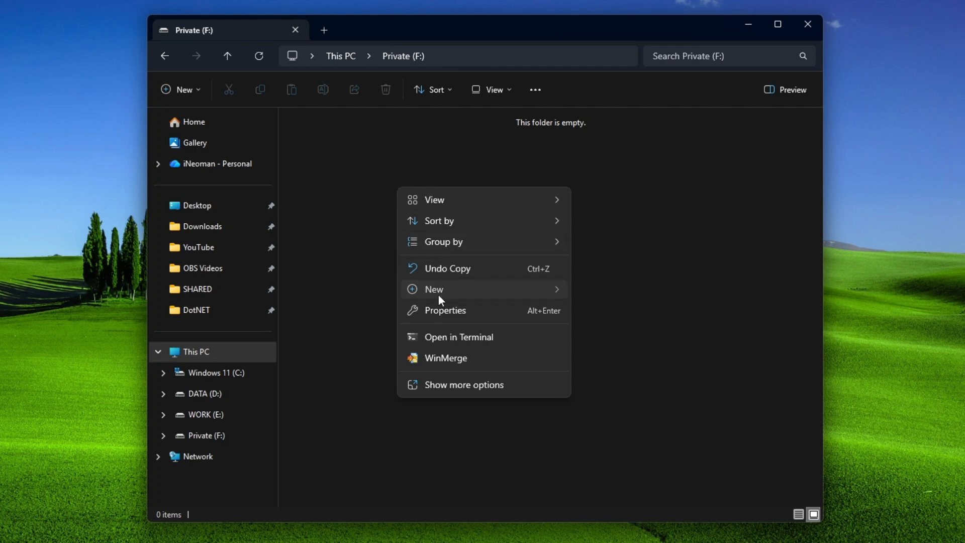
pyautogui.moveTo(439, 299)
pyautogui.click(609, 300)
pyautogui.write('Videos')
pyautogui.press('Return')
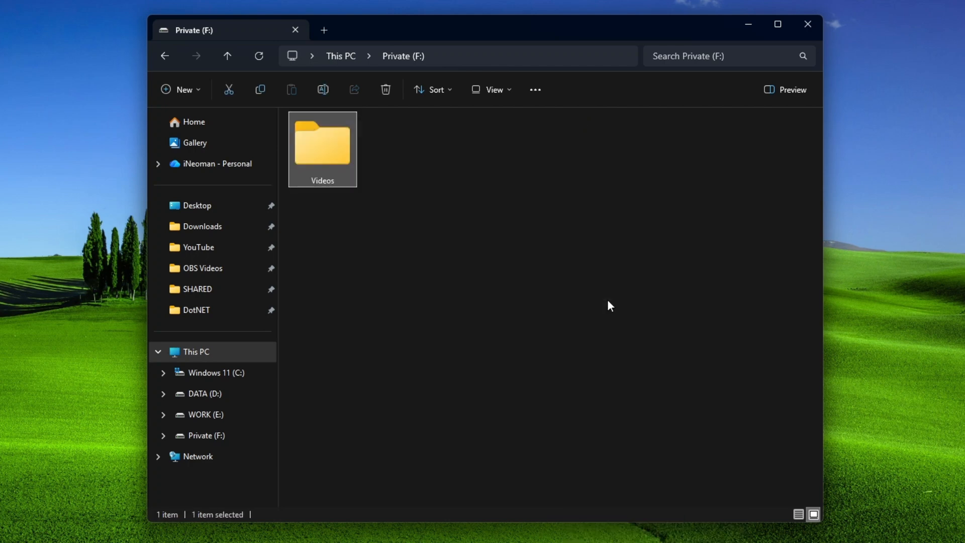
# Open the VHD folder on WORK (E:) and select the Private.vhdx file
pyautogui.click(205, 415)
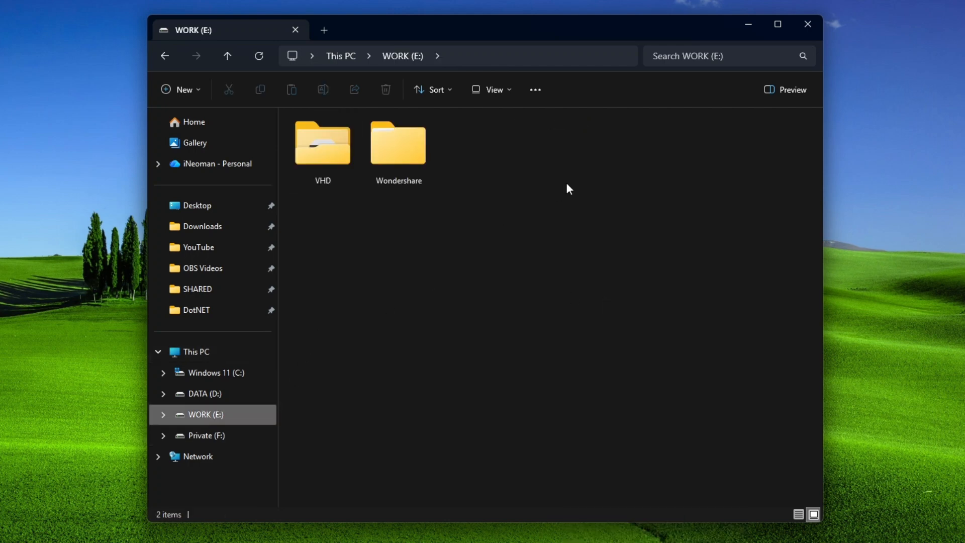
pyautogui.doubleClick(330, 145)
pyautogui.click(487, 155)
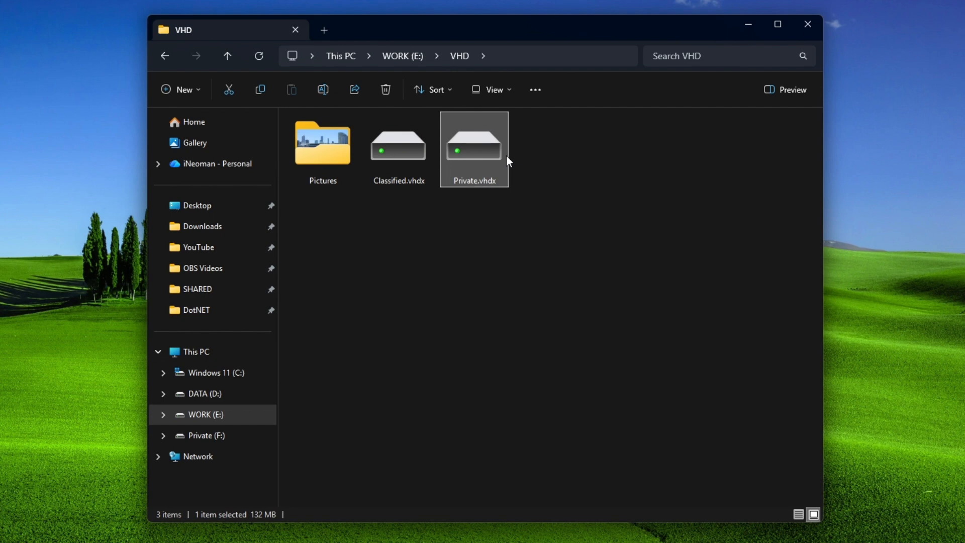
# Eject the Private (F:) drive from This PC
pyautogui.click(215, 352)
pyautogui.click(381, 186)
pyautogui.rightClick(379, 182)
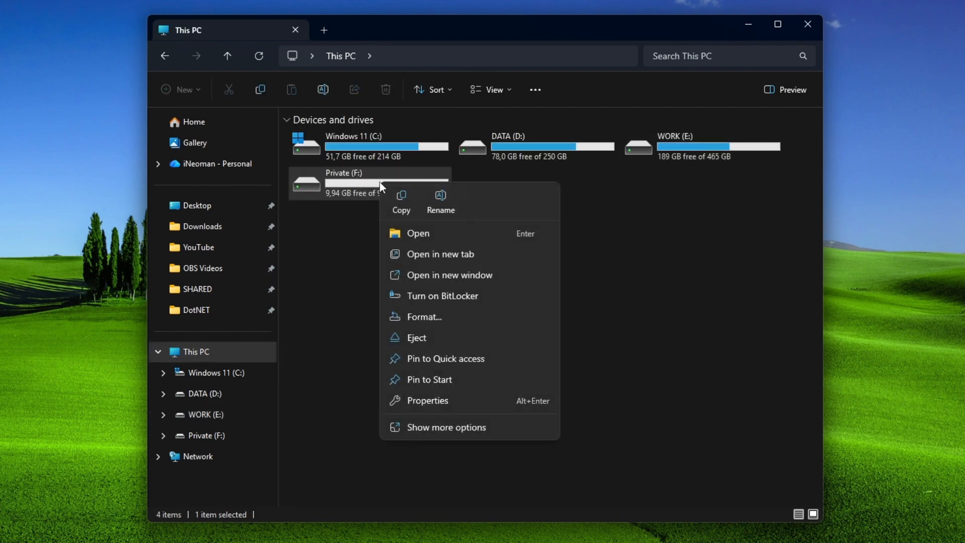
pyautogui.click(431, 341)
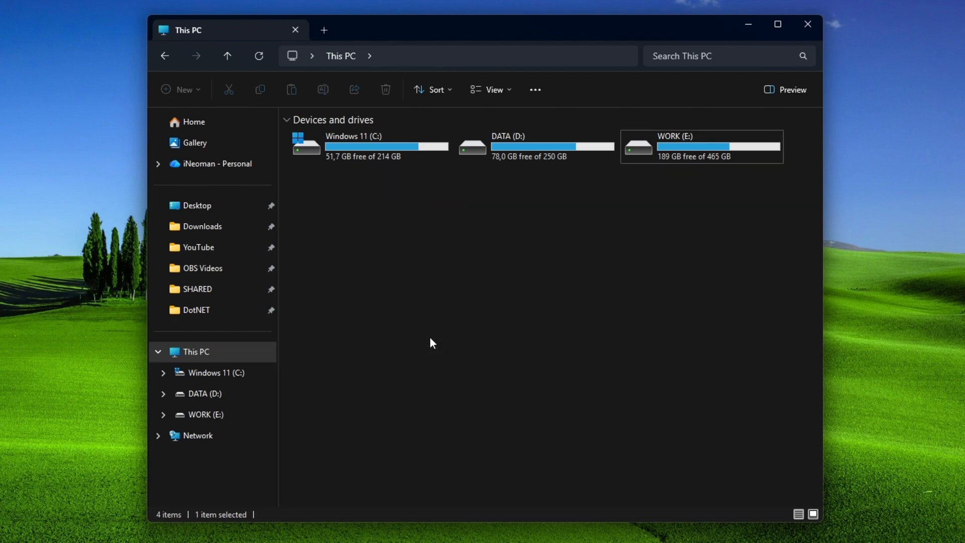
# Return to the VHD folder and mount Private.vhdx again
pyautogui.click(168, 56)
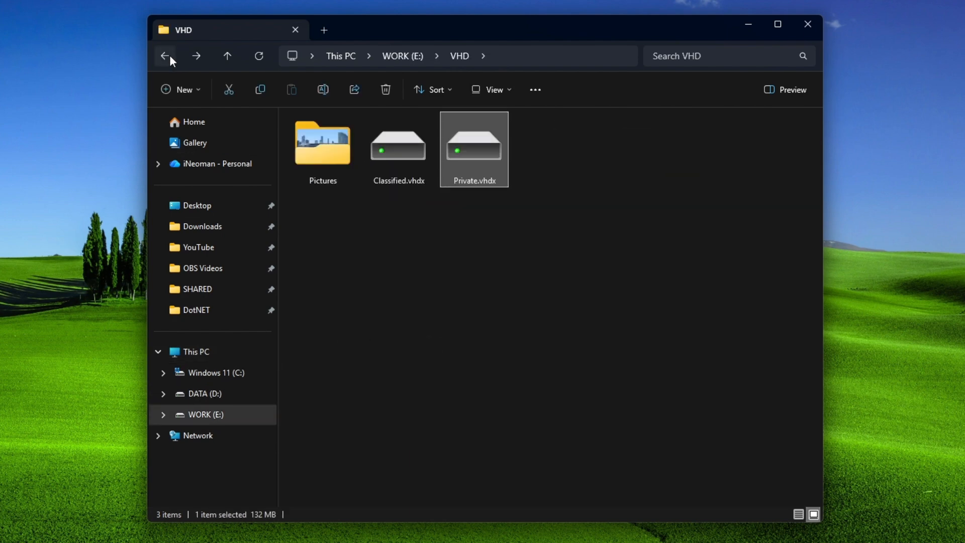
pyautogui.rightClick(486, 157)
pyautogui.click(532, 204)
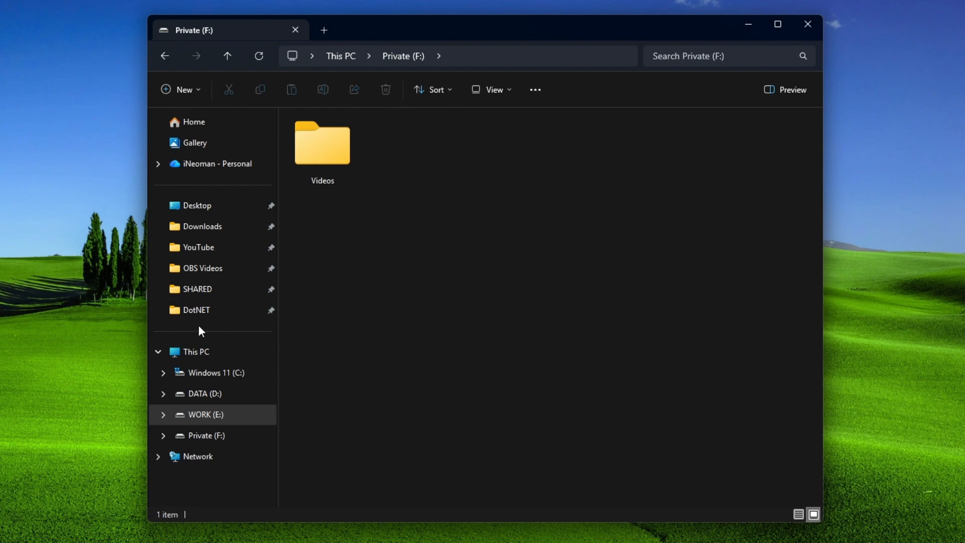
# Turn on BitLocker for the Private (F:) drive, choose password unlocking, and enter and re-enter the drive password
pyautogui.click(195, 350)
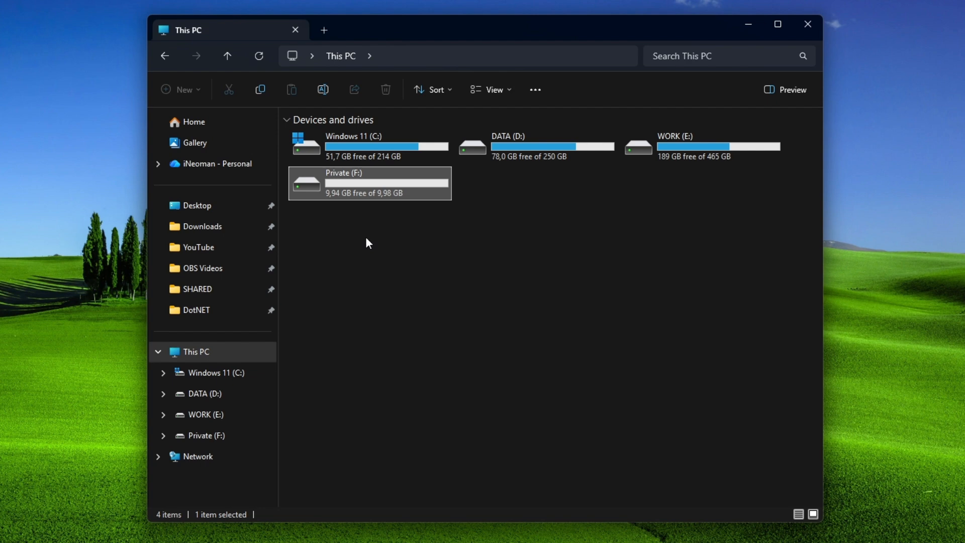
pyautogui.rightClick(372, 178)
pyautogui.click(426, 286)
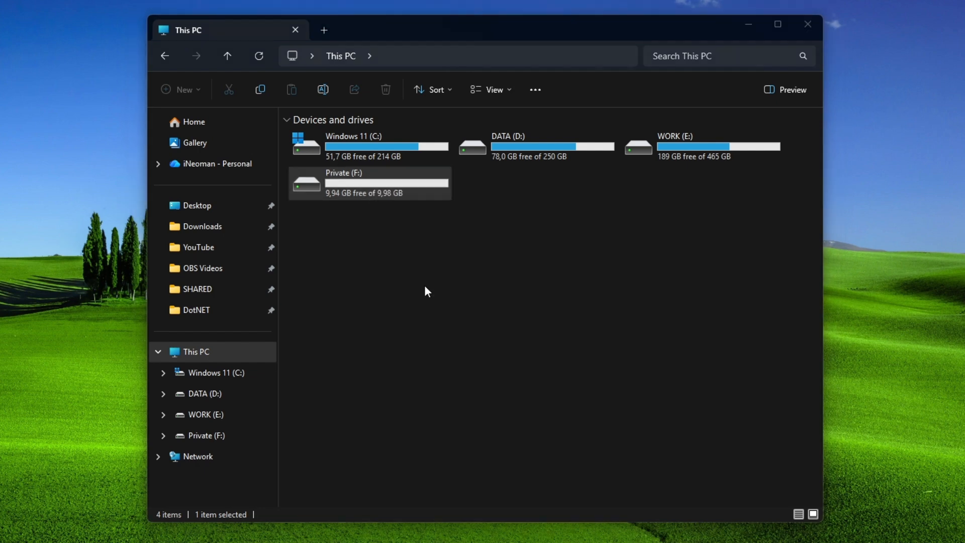
pyautogui.click(364, 251)
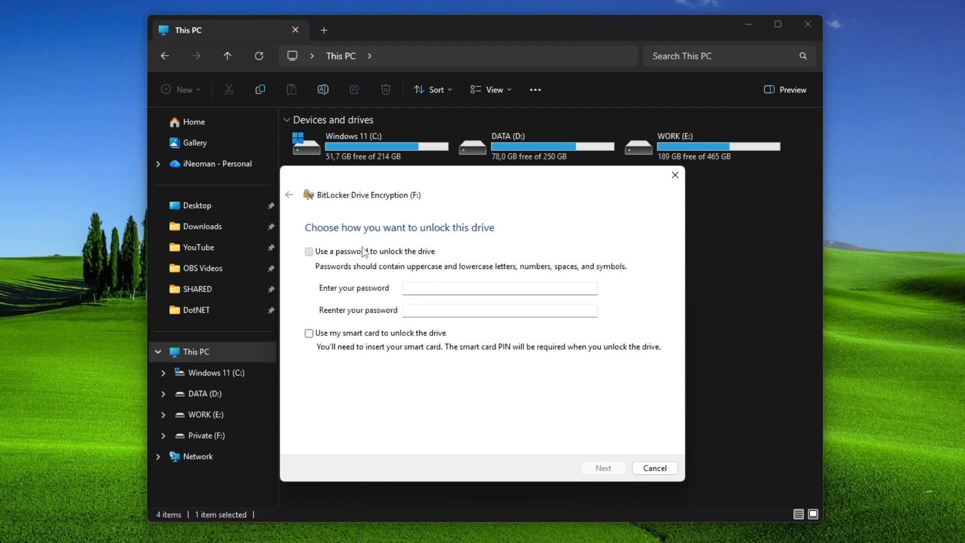
pyautogui.click(430, 288)
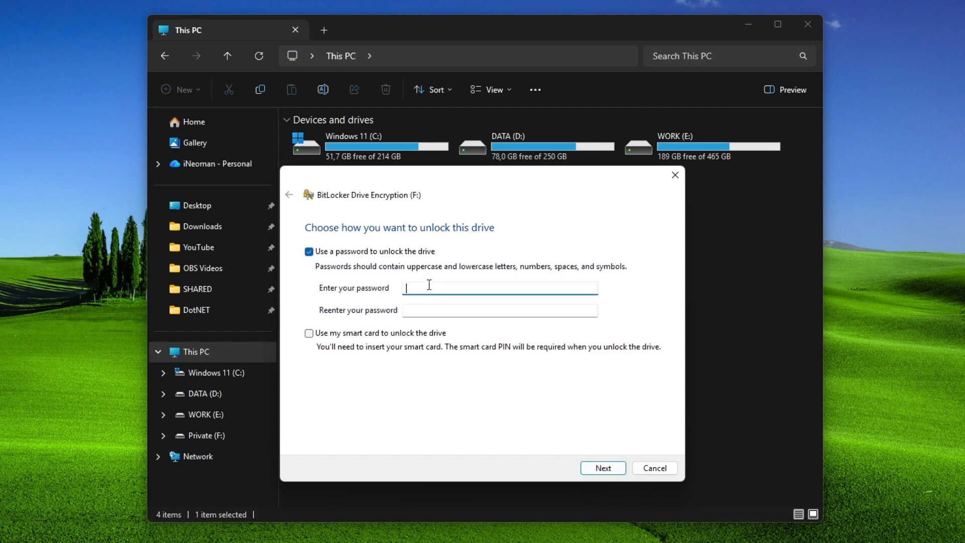
pyautogui.write('*********')
pyautogui.press('Tab')
pyautogui.write('*********')
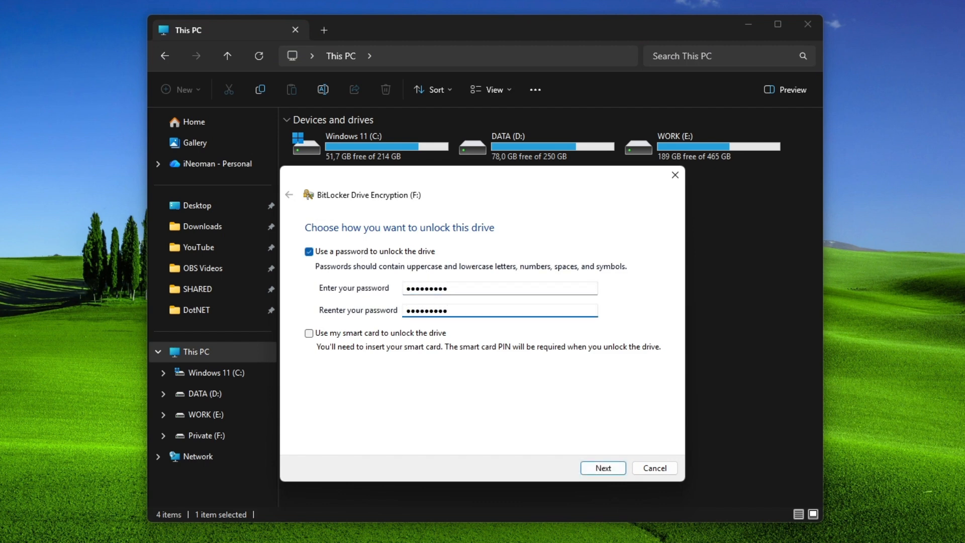
pyautogui.click(595, 469)
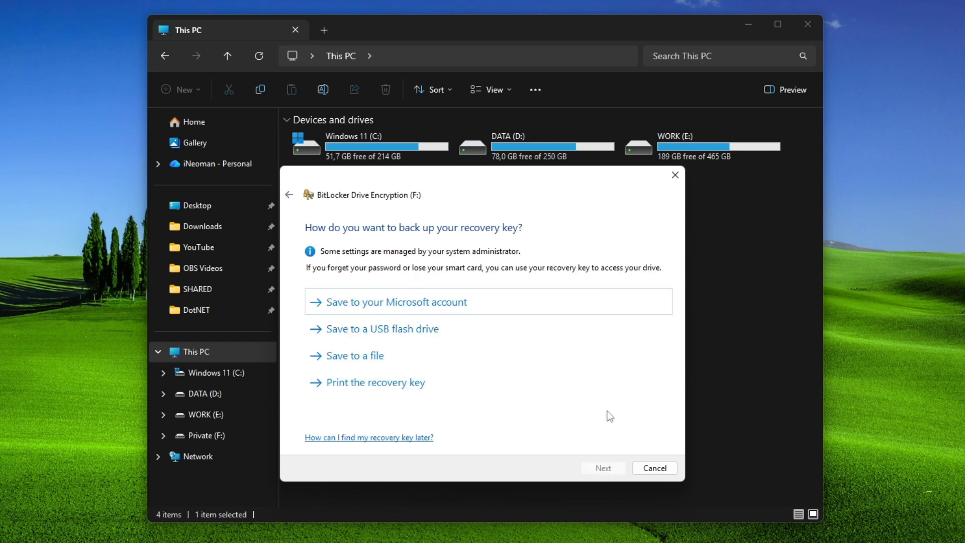
# Back up the BitLocker recovery key as a text file in the VHD folder on WORK (E:), keeping the suggested file name
pyautogui.click(409, 355)
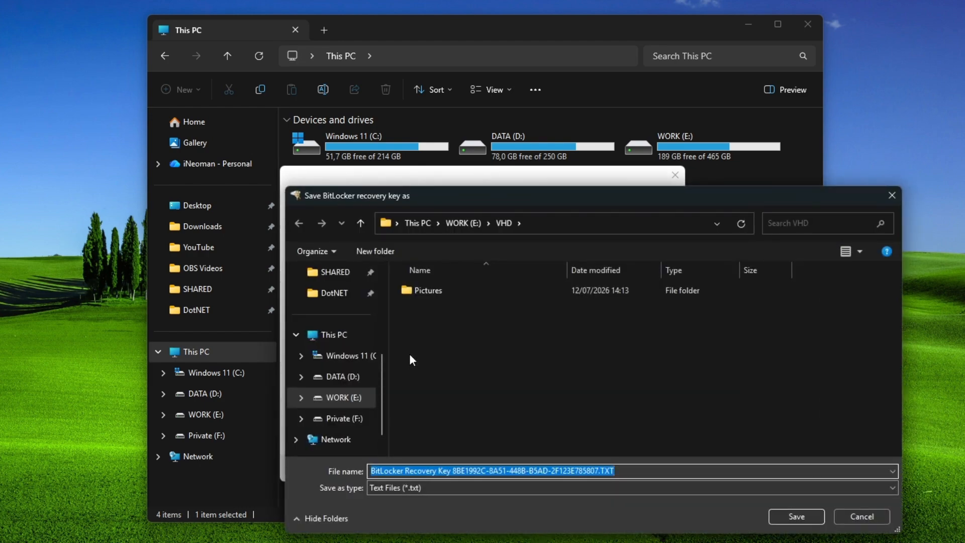
pyautogui.click(342, 421)
pyautogui.click(347, 393)
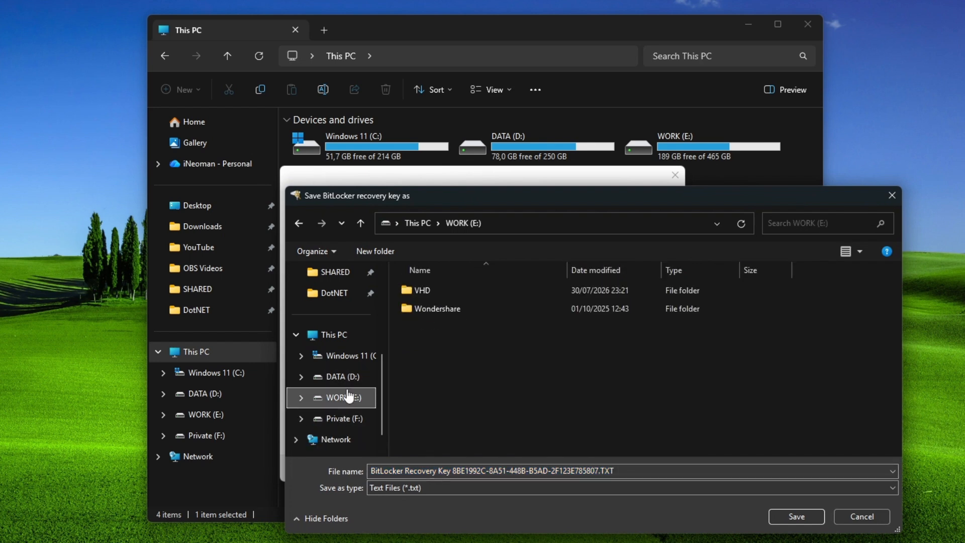
pyautogui.doubleClick(455, 288)
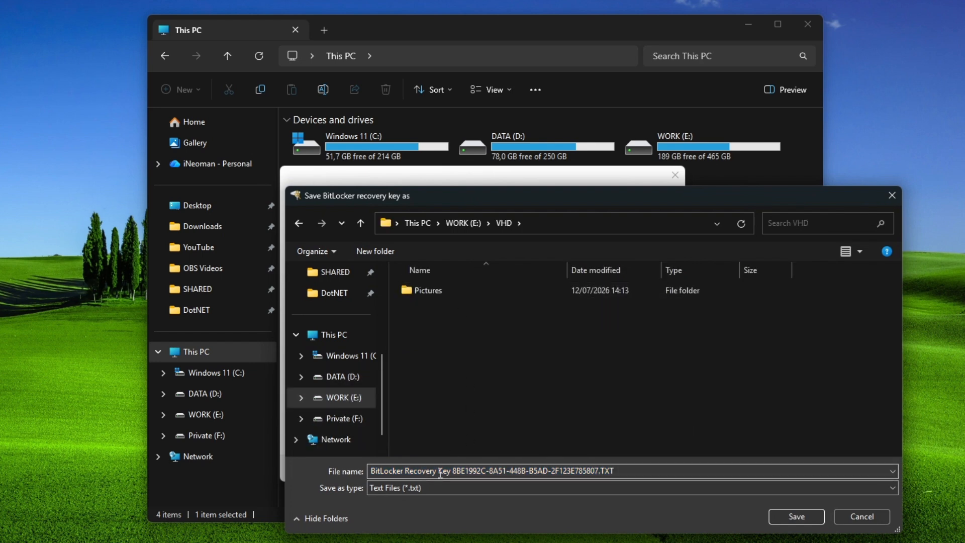
pyautogui.click(637, 472)
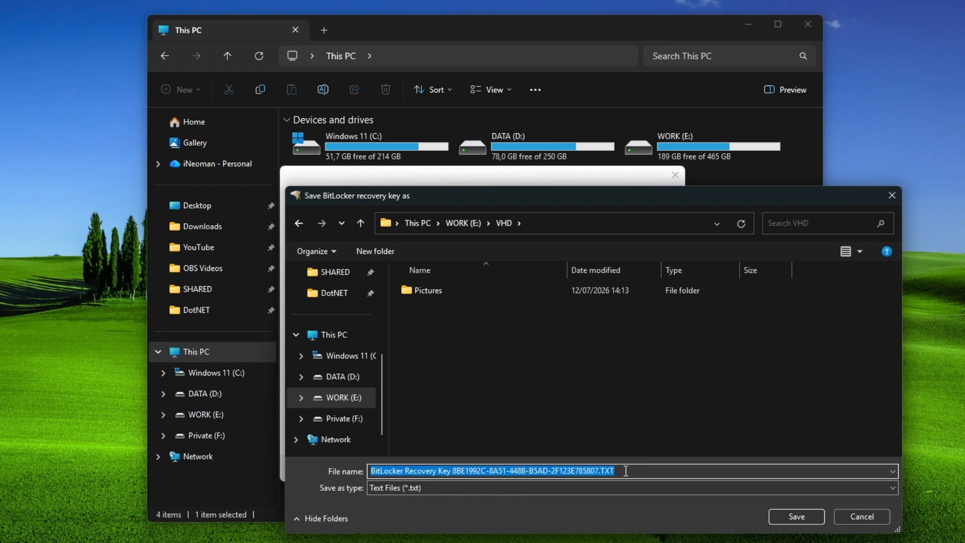
pyautogui.click(804, 512)
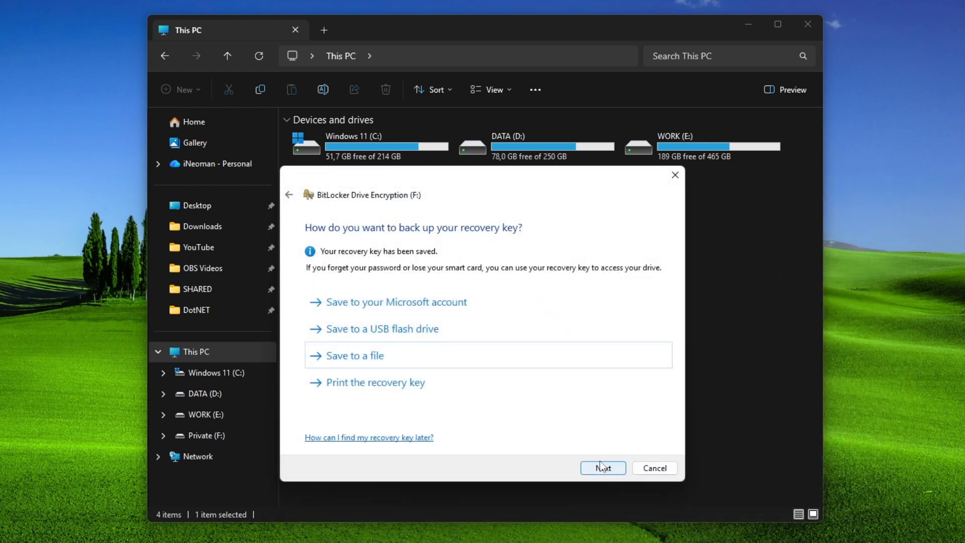
pyautogui.click(601, 467)
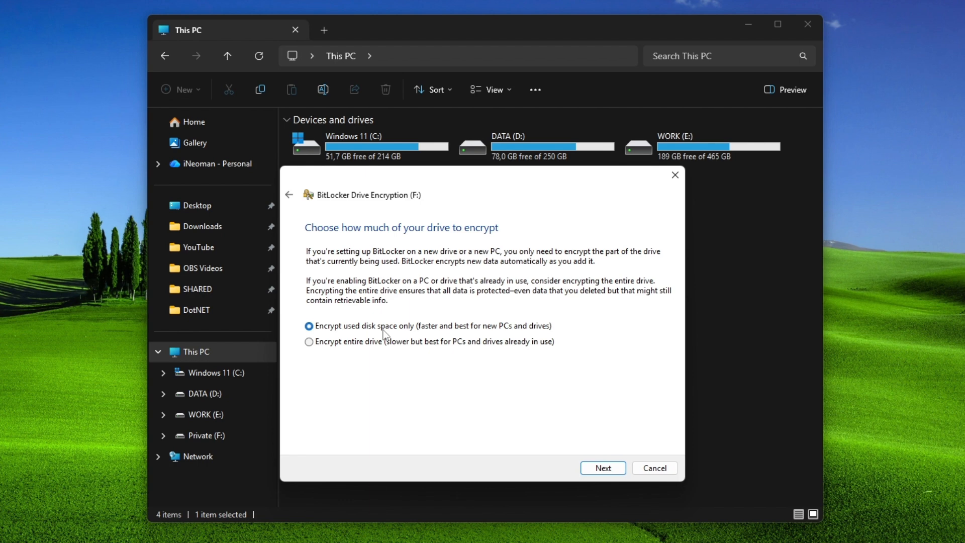
# Encrypt only the used disk space of drive F in Compatible mode and close the encryption progress window
pyautogui.click(595, 468)
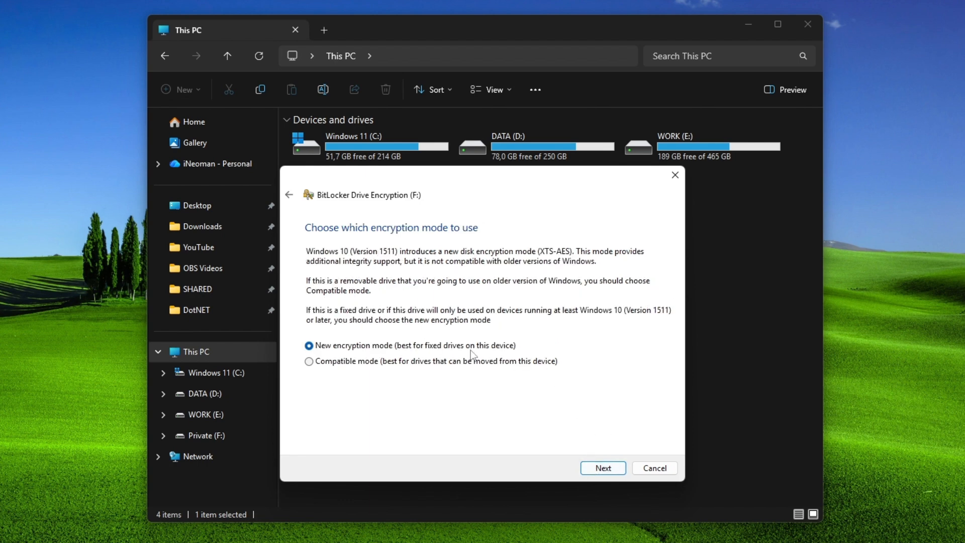
pyautogui.click(383, 365)
pyautogui.click(598, 468)
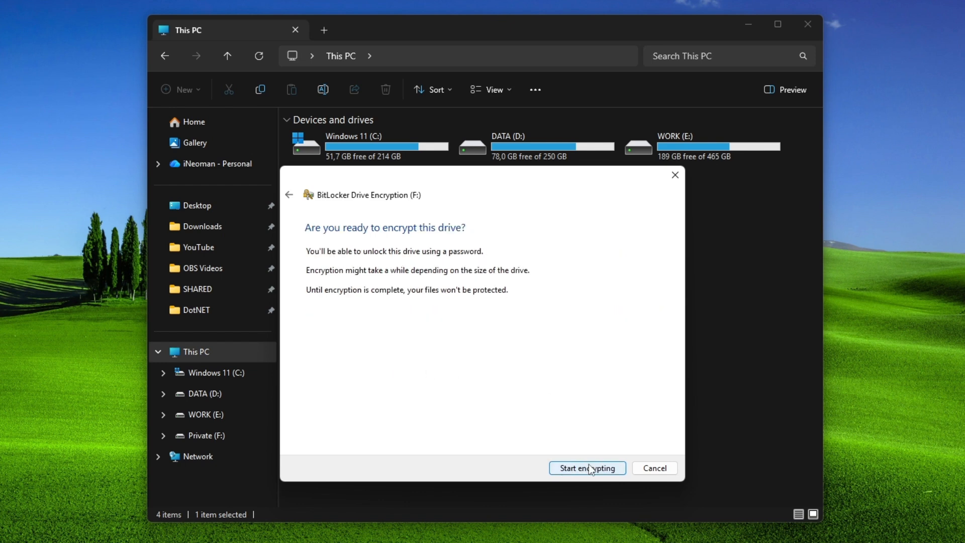
pyautogui.click(621, 468)
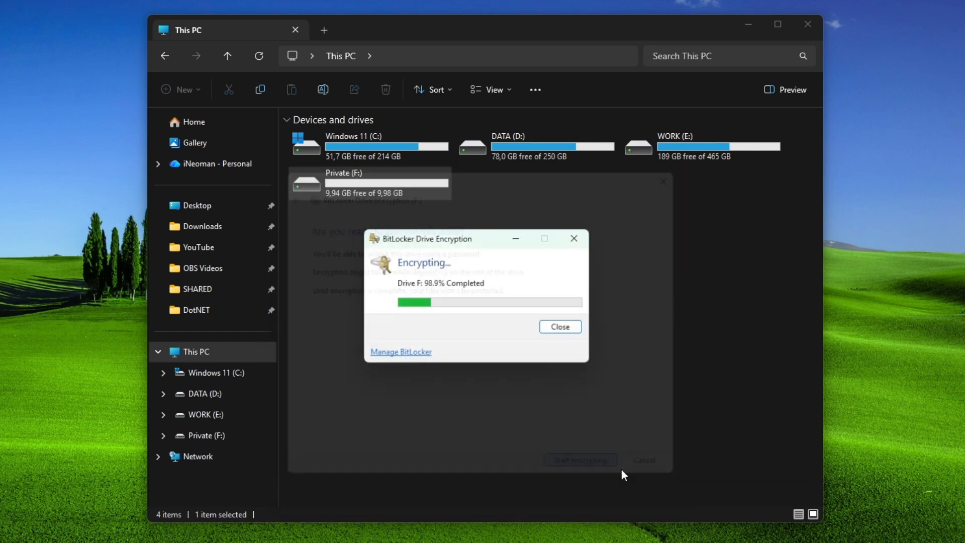
pyautogui.click(562, 301)
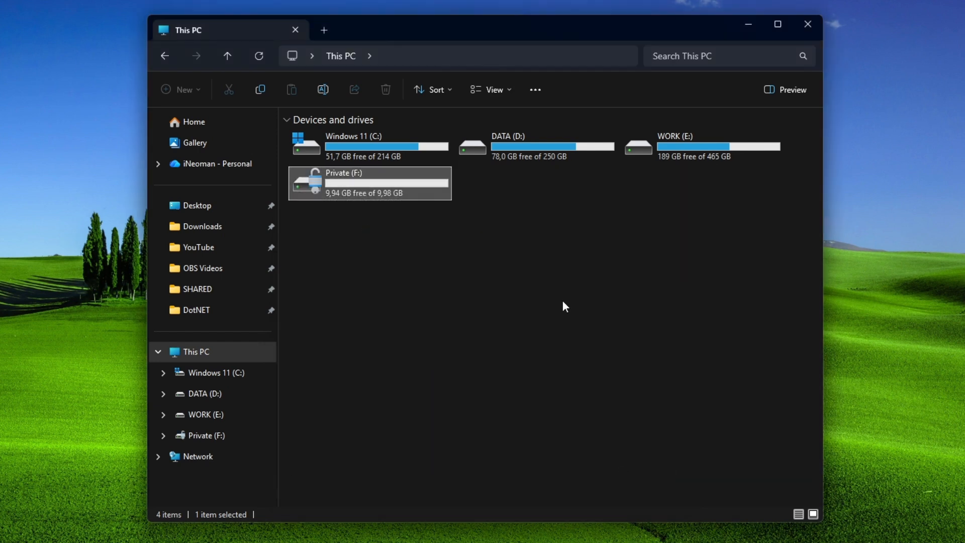
# Open the encrypted Private (F:) drive, return to This PC and eject the drive
pyautogui.doubleClick(391, 185)
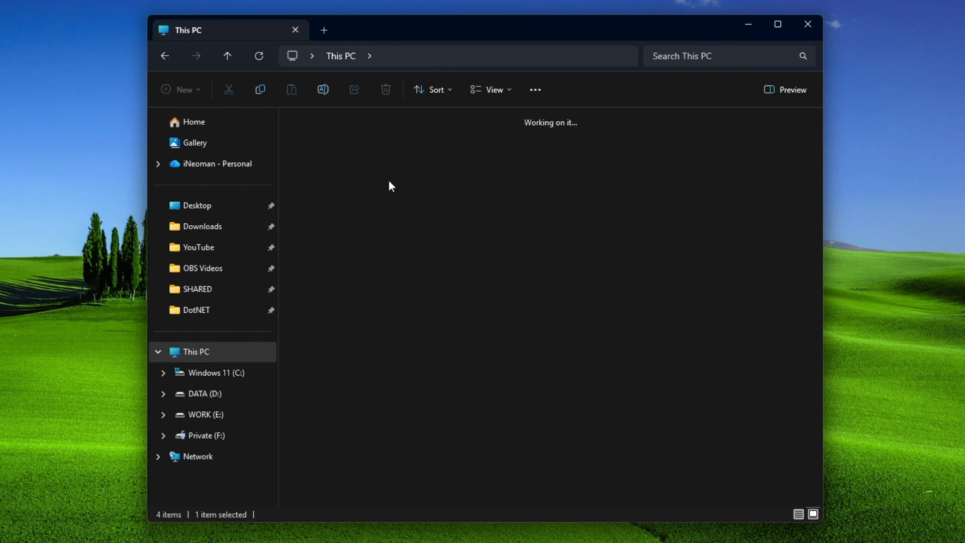
pyautogui.click(166, 56)
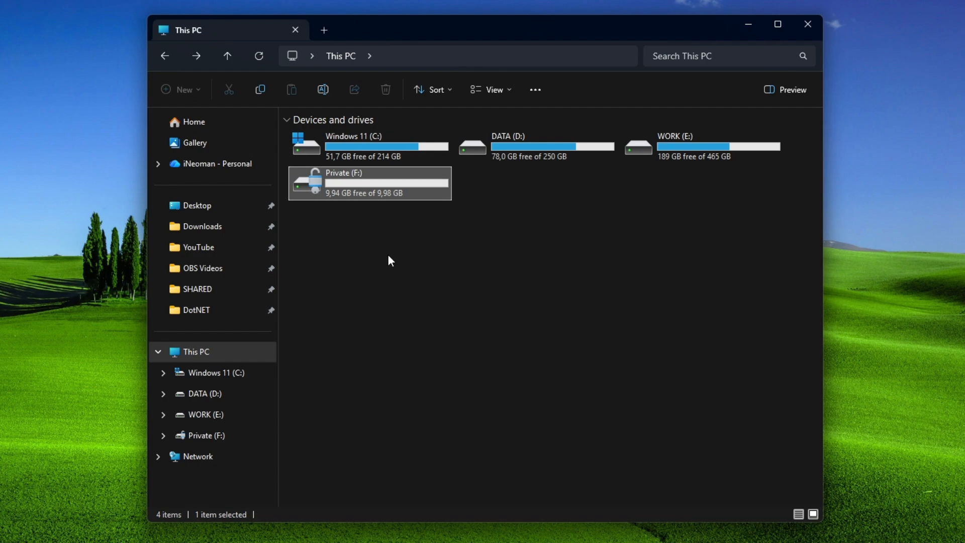
pyautogui.rightClick(390, 183)
pyautogui.click(438, 323)
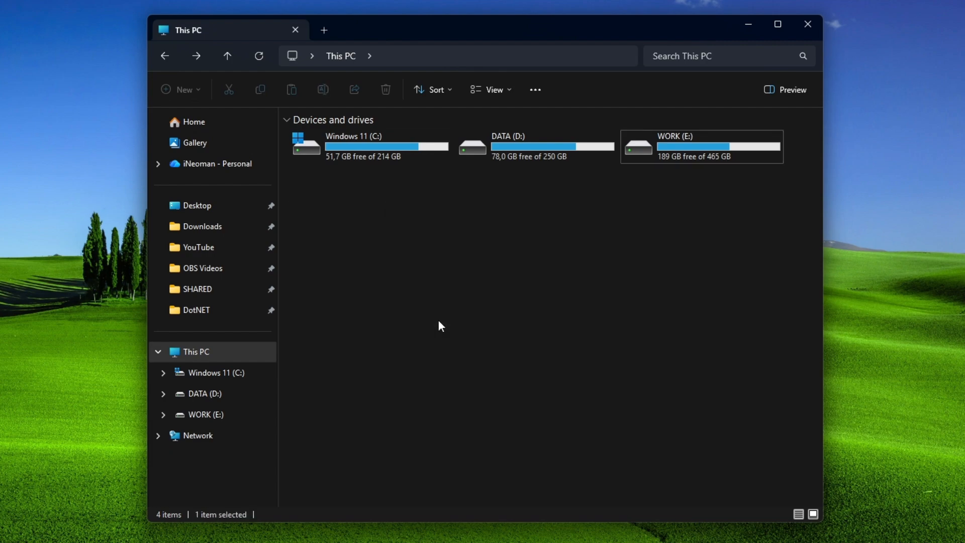
# Mount the BitLocker-protected Private.vhdx from the VHD folder on WORK (E:)
pyautogui.doubleClick(628, 151)
pyautogui.doubleClick(324, 148)
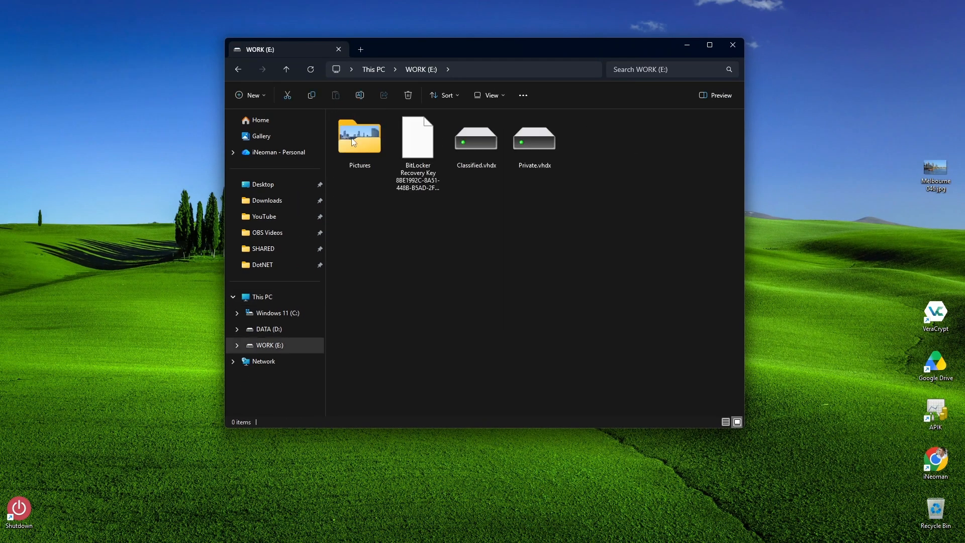
pyautogui.rightClick(548, 158)
pyautogui.click(574, 185)
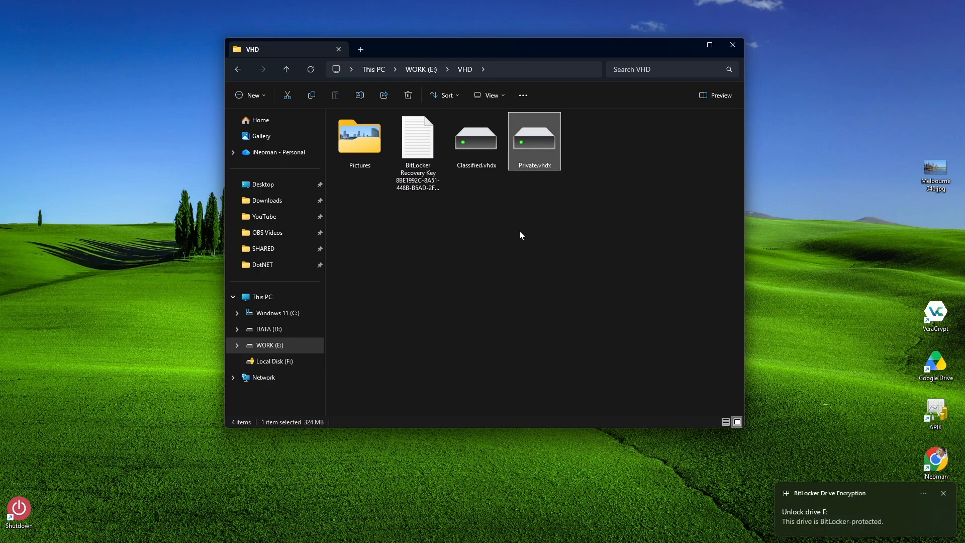
# Unlock the locked Local Disk (F:) in This PC by entering its BitLocker password
pyautogui.click(276, 296)
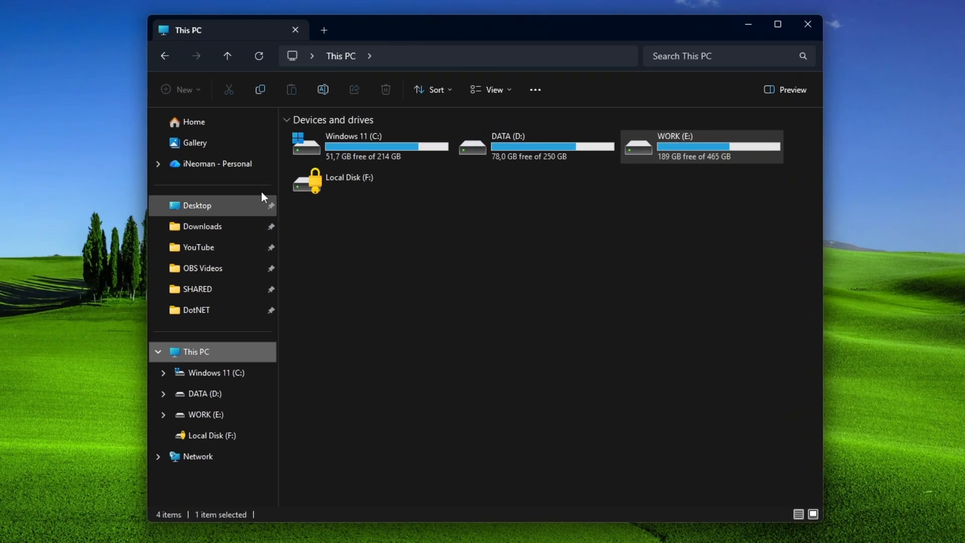
pyautogui.click(363, 179)
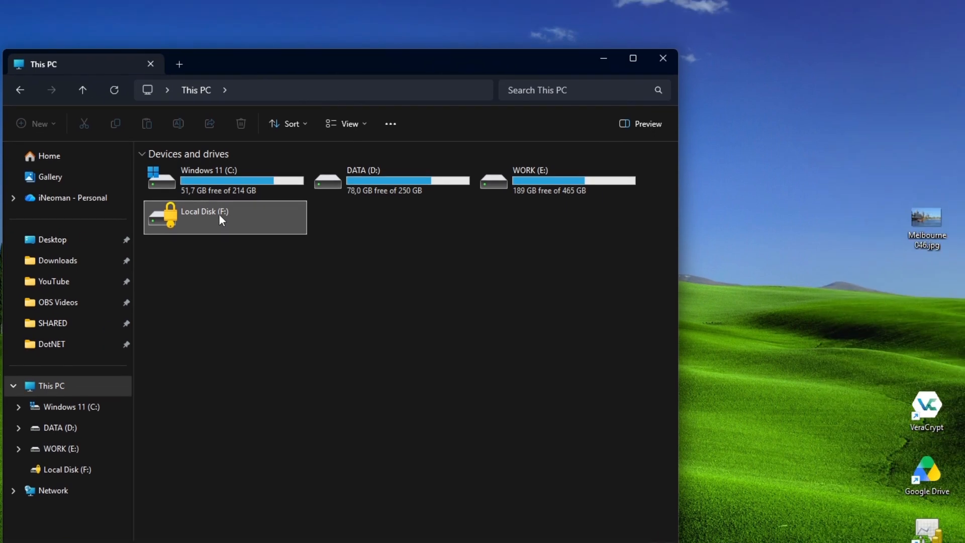
pyautogui.doubleClick(364, 181)
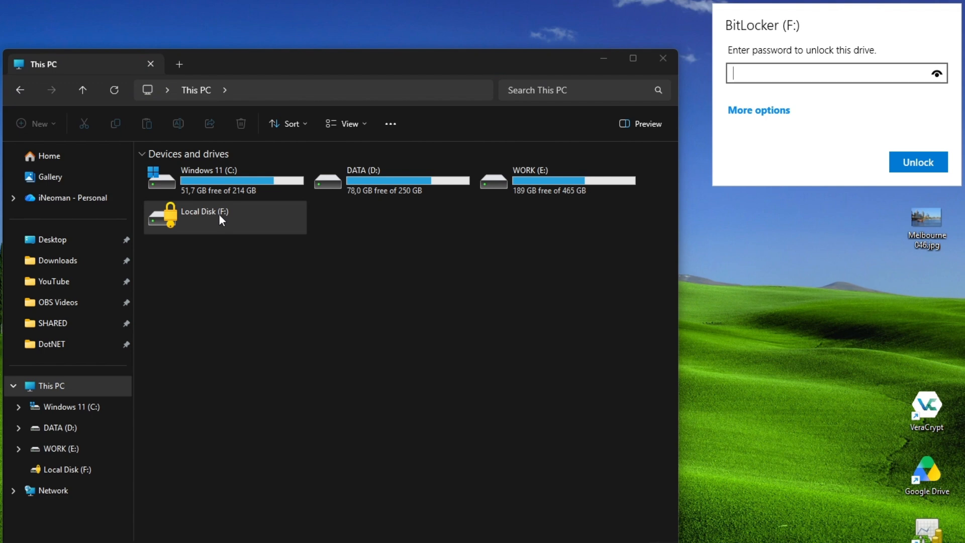
pyautogui.write('•••••••••')
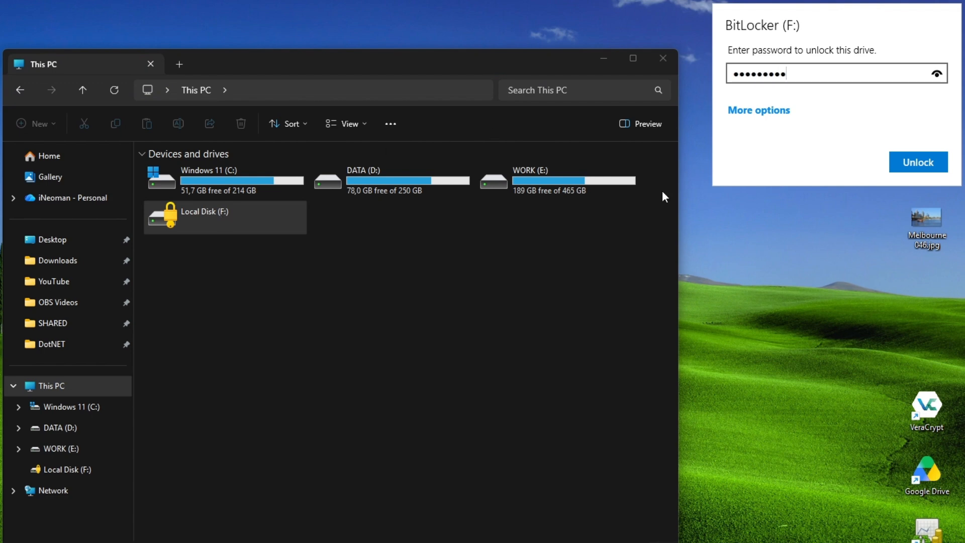
pyautogui.click(931, 161)
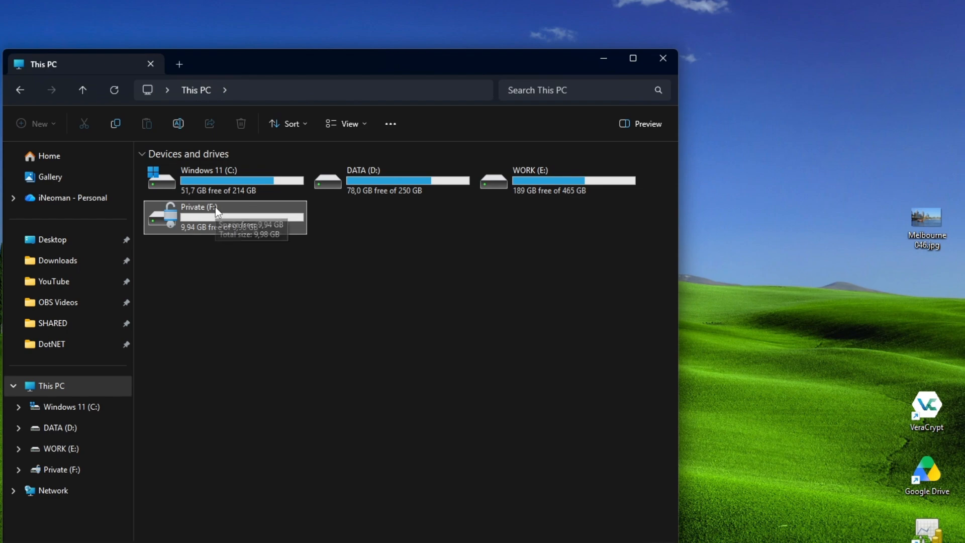
# Open the unlocked Private (F:) drive from This PC
pyautogui.doubleClick(248, 209)
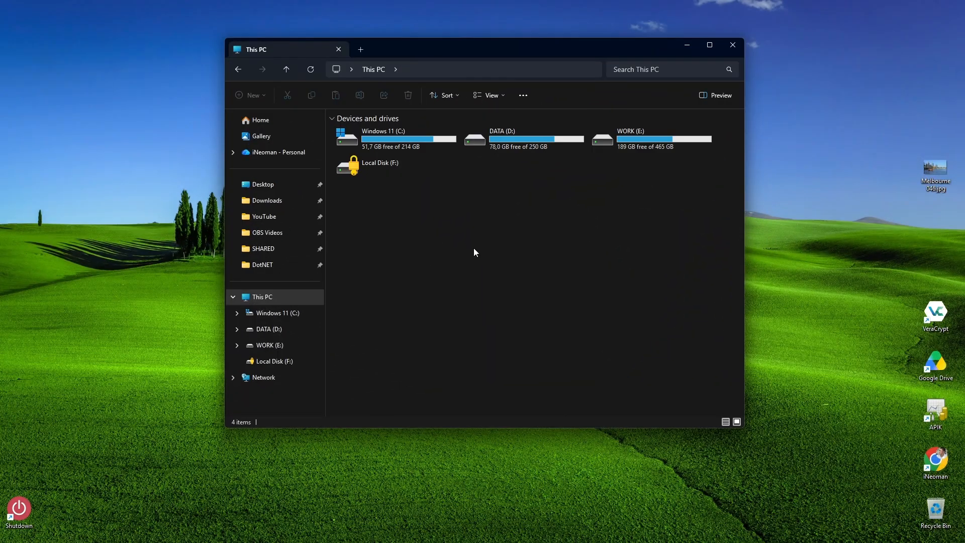
# Copy the recovery key from the BitLocker Recovery Key file in the VHD folder on WORK (E:) and close the file
pyautogui.doubleClick(622, 152)
pyautogui.doubleClick(378, 147)
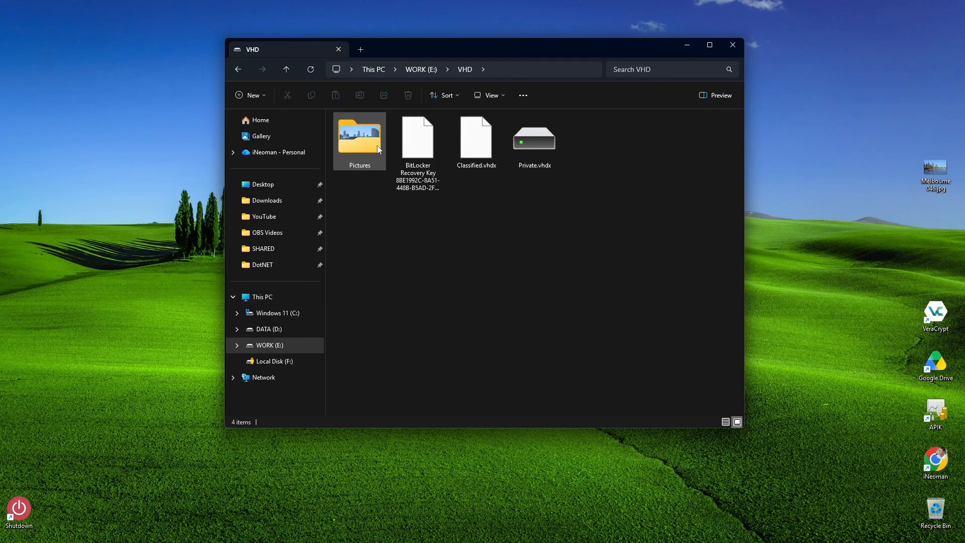
pyautogui.click(405, 148)
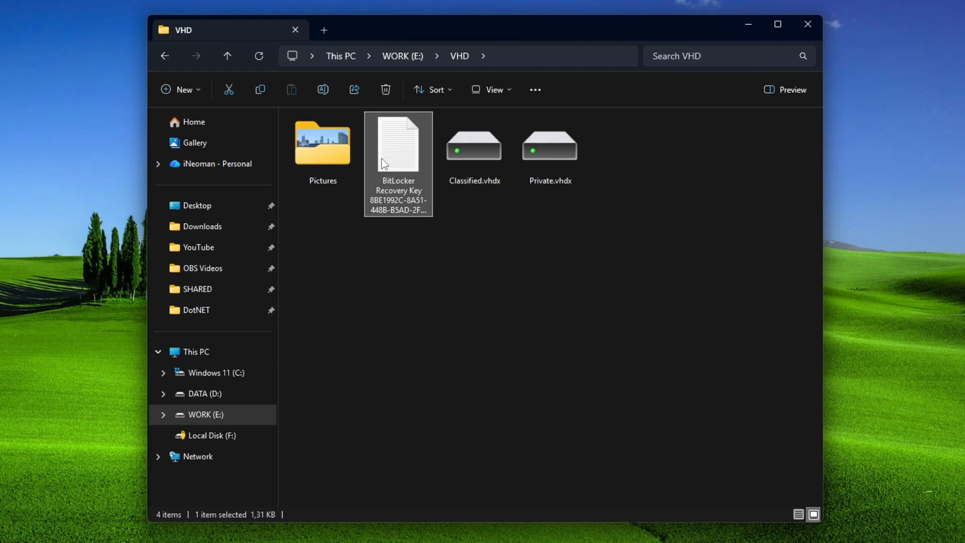
pyautogui.doubleClick(382, 159)
pyautogui.moveTo(154, 220); pyautogui.dragTo(439, 219)
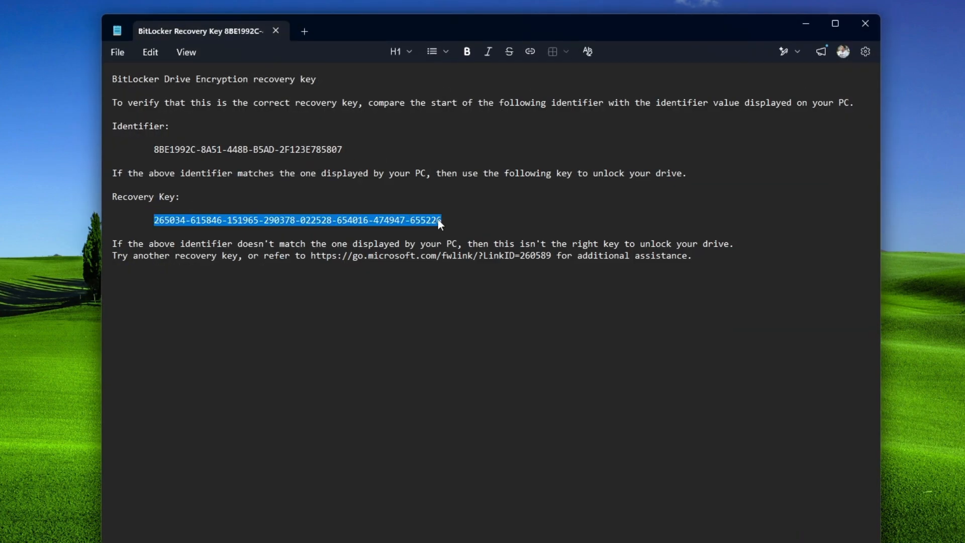
pyautogui.rightClick(440, 219)
pyautogui.click(500, 236)
pyautogui.click(865, 24)
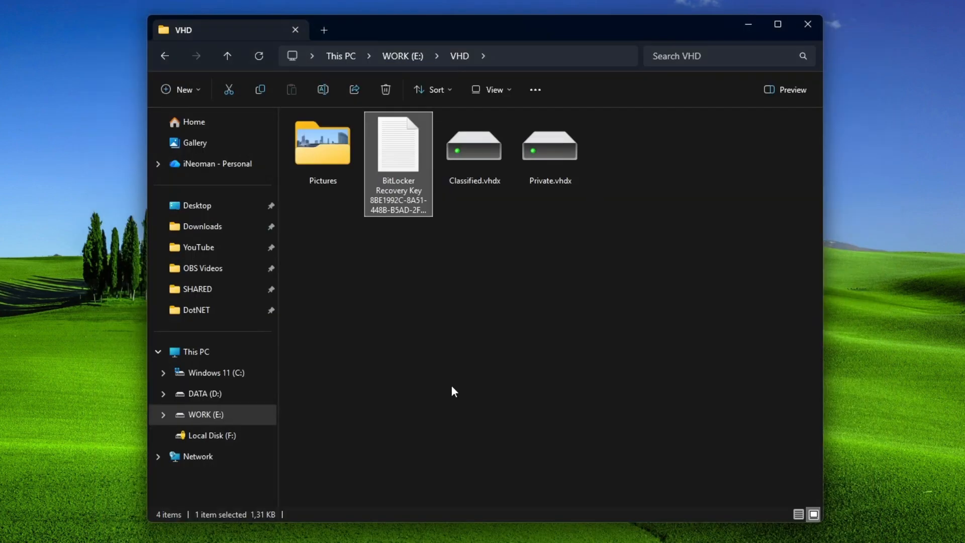
# Unlock Local Disk (F:) in This PC with the copied 48-digit recovery key instead of the password, and open the drive
pyautogui.click(201, 352)
pyautogui.doubleClick(359, 185)
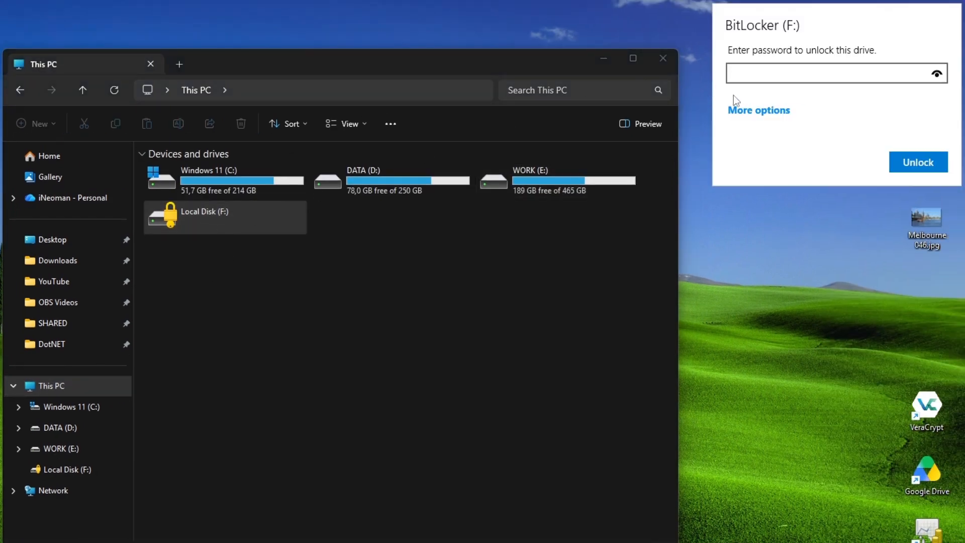
pyautogui.click(759, 107)
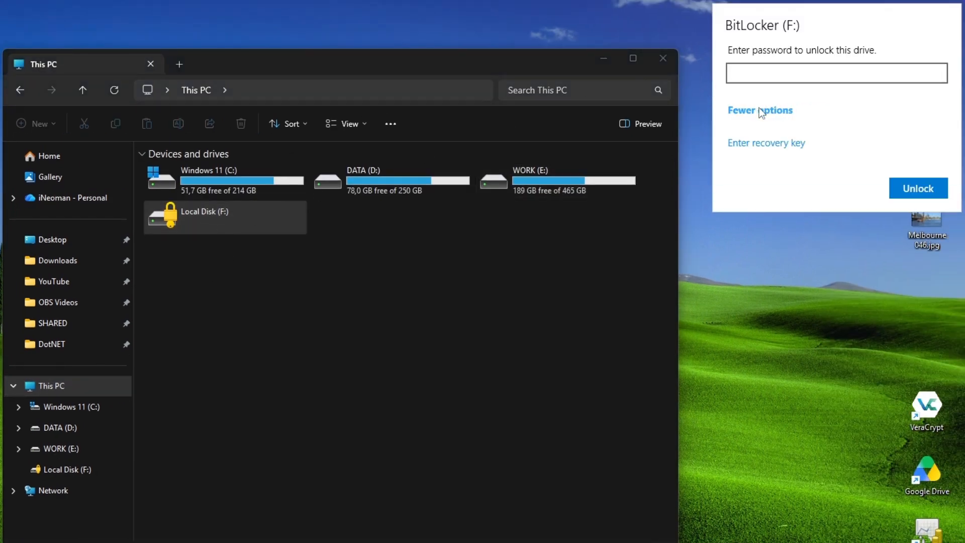
pyautogui.click(782, 143)
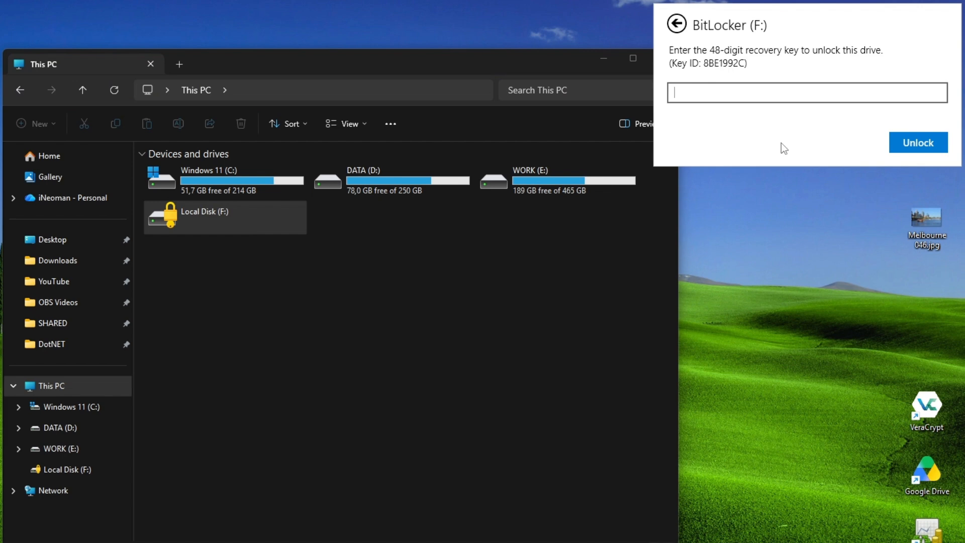
pyautogui.hotkey('ctrl', 'v')
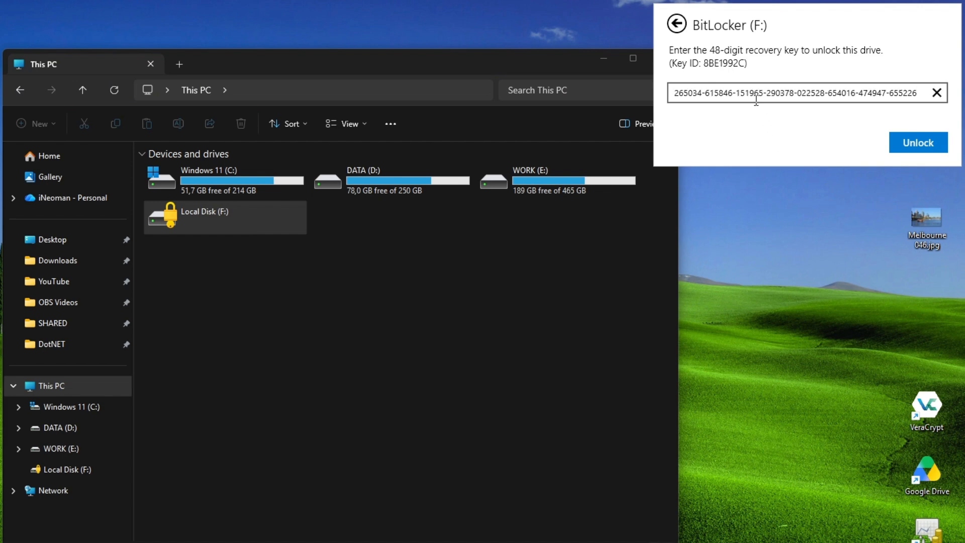
pyautogui.click(920, 143)
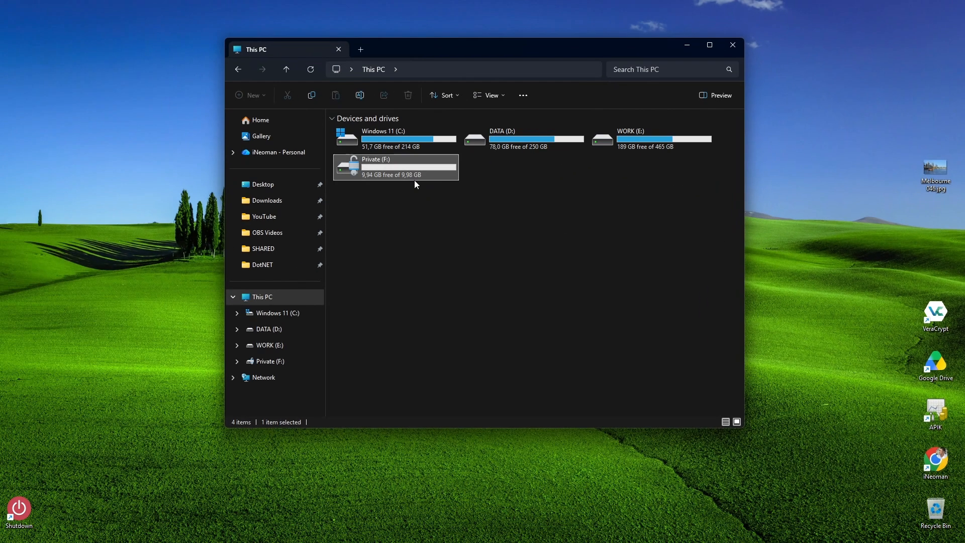
pyautogui.doubleClick(241, 223)
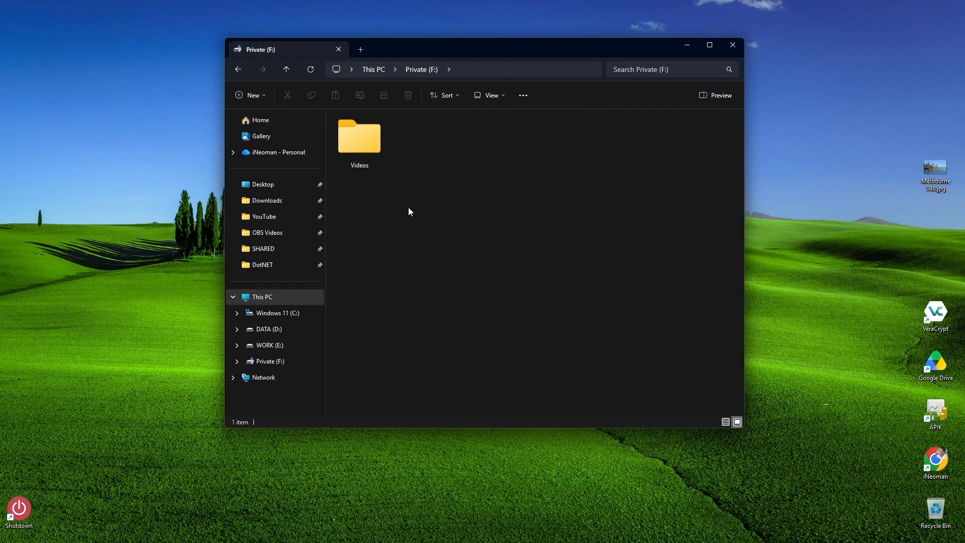